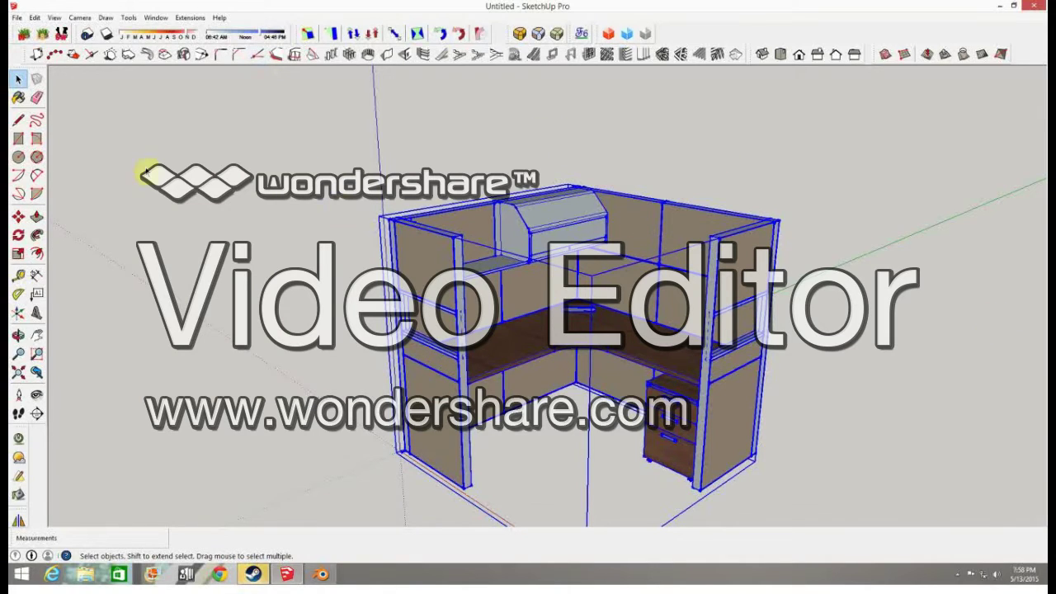
Open SketchUp's File menu for the cubicle desk model.
{"action": "left_click", "coordinate": [17, 18]}
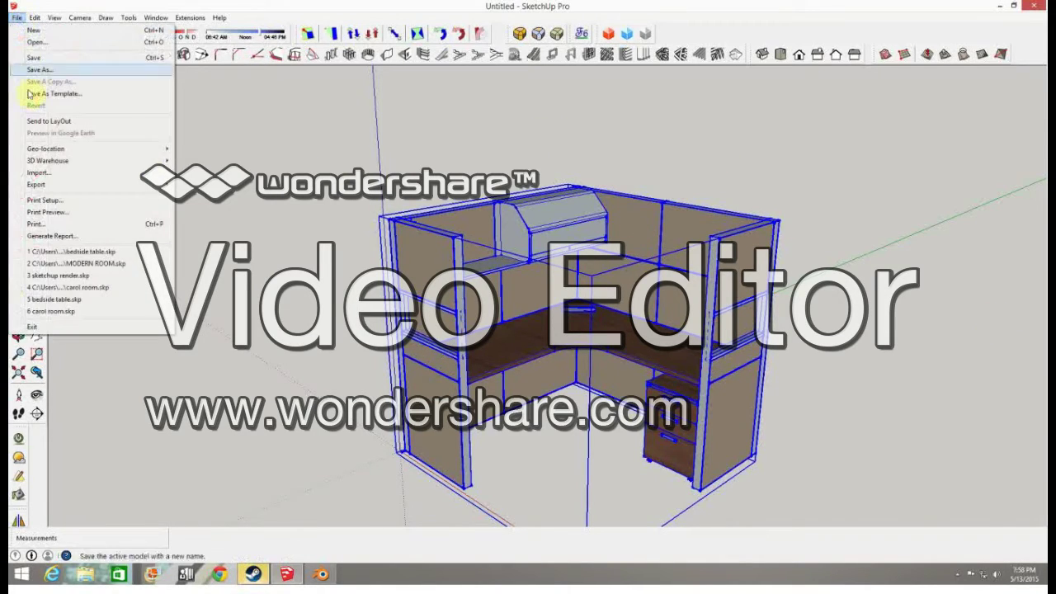
Start a 3D model export as OBJ File named 'crappy office job desk'.
{"action": "mouse_move", "coordinate": [52, 188]}
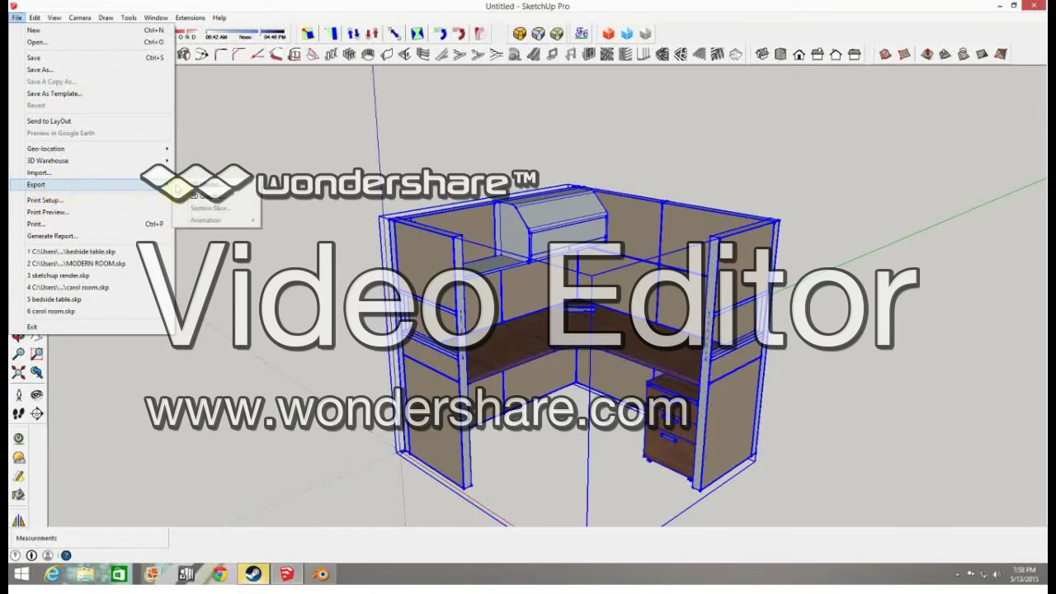
{"action": "left_click", "coordinate": [198, 184]}
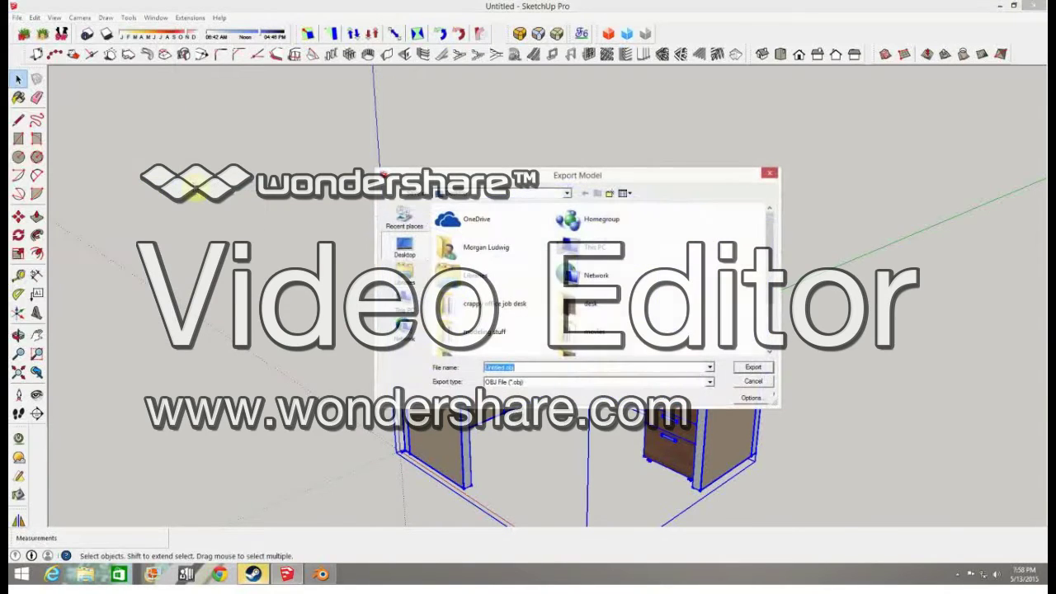
{"action": "left_click", "coordinate": [538, 382]}
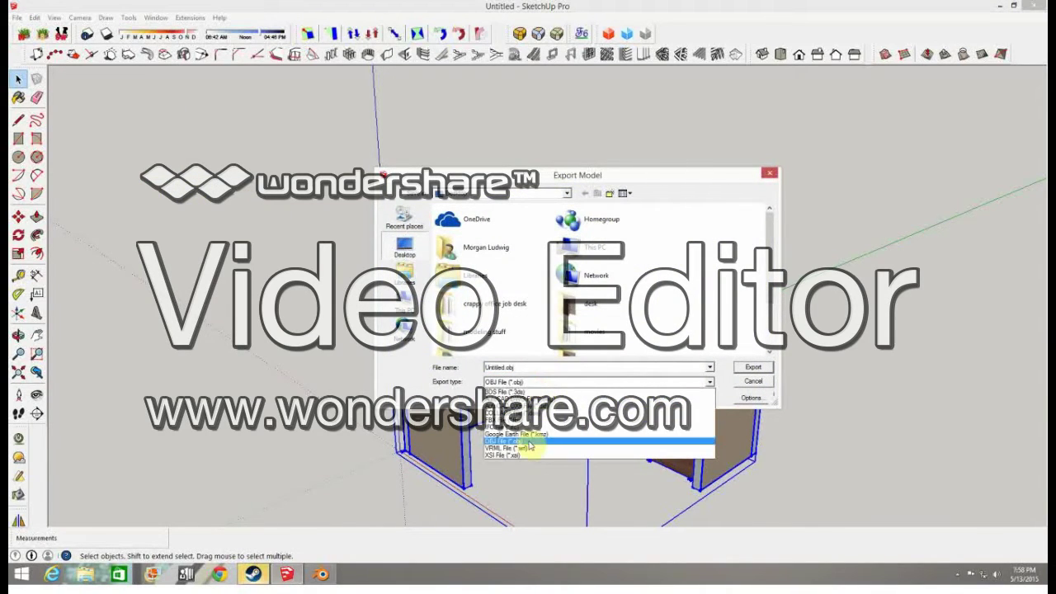
{"action": "left_click", "coordinate": [529, 443]}
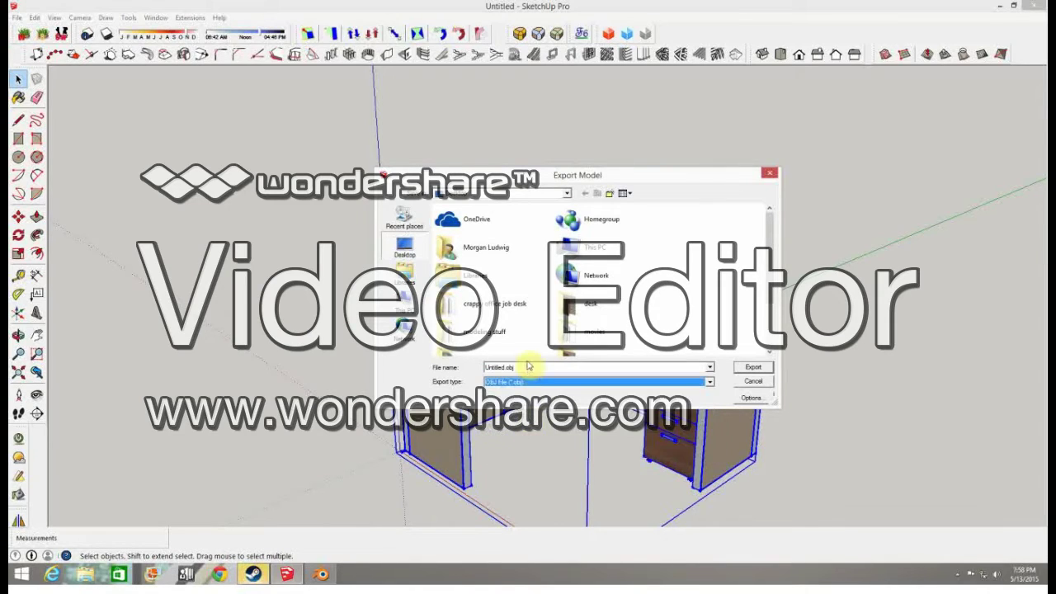
{"action": "double_click", "coordinate": [526, 369]}
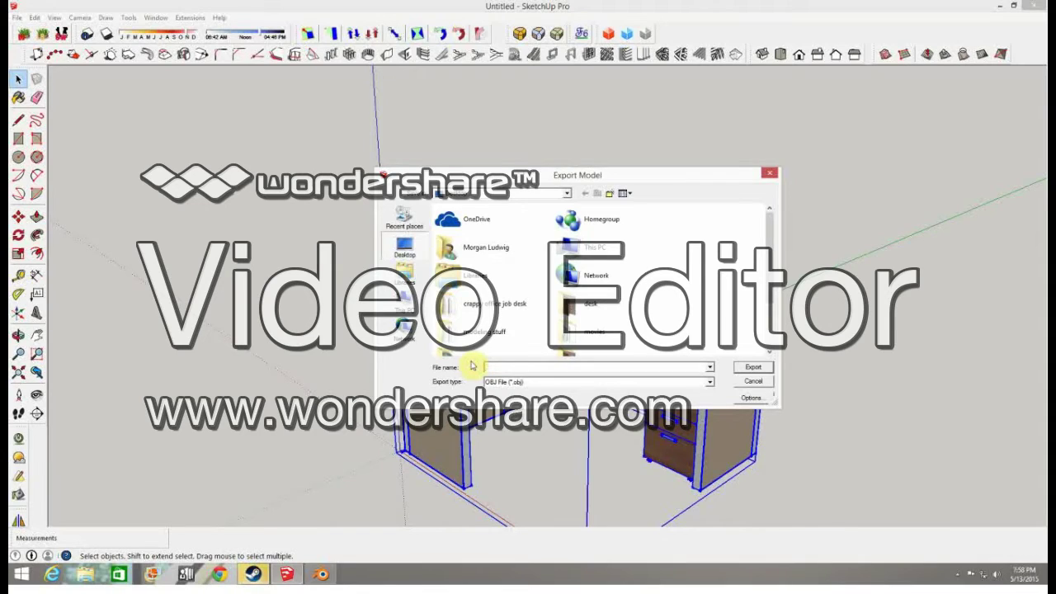
{"action": "type", "text": "crappy"}
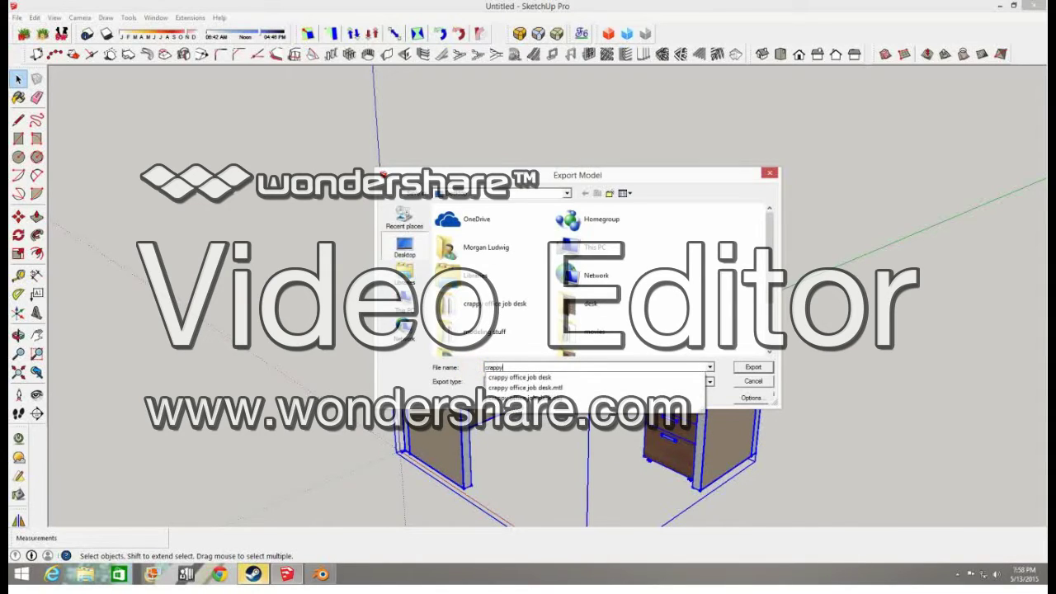
{"action": "left_click", "coordinate": [549, 385]}
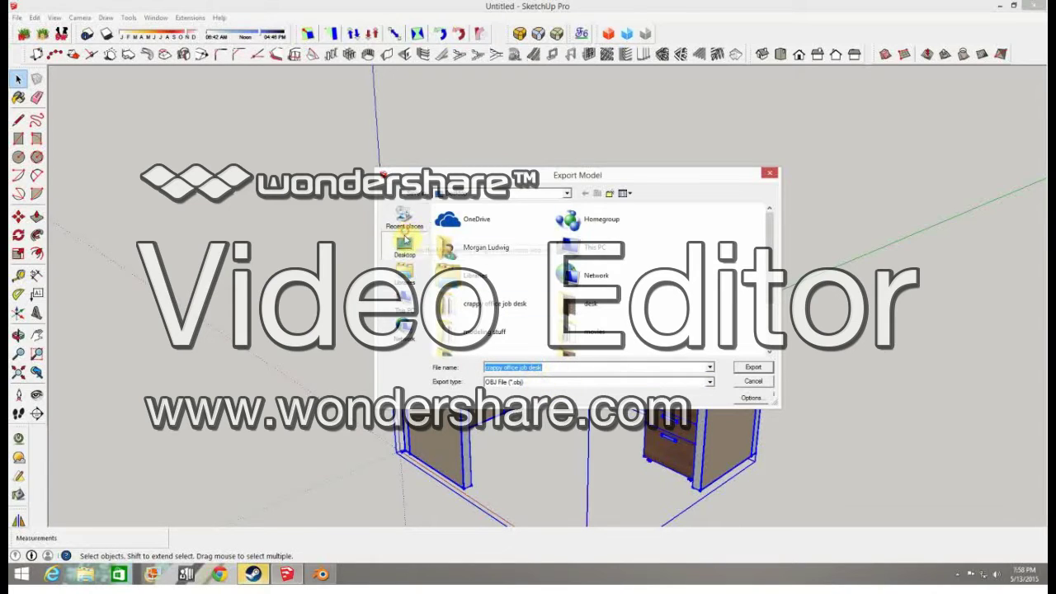
Accept the OBJ options, export to the Desktop overwriting the old file, and close the results.
{"action": "left_click", "coordinate": [750, 399]}
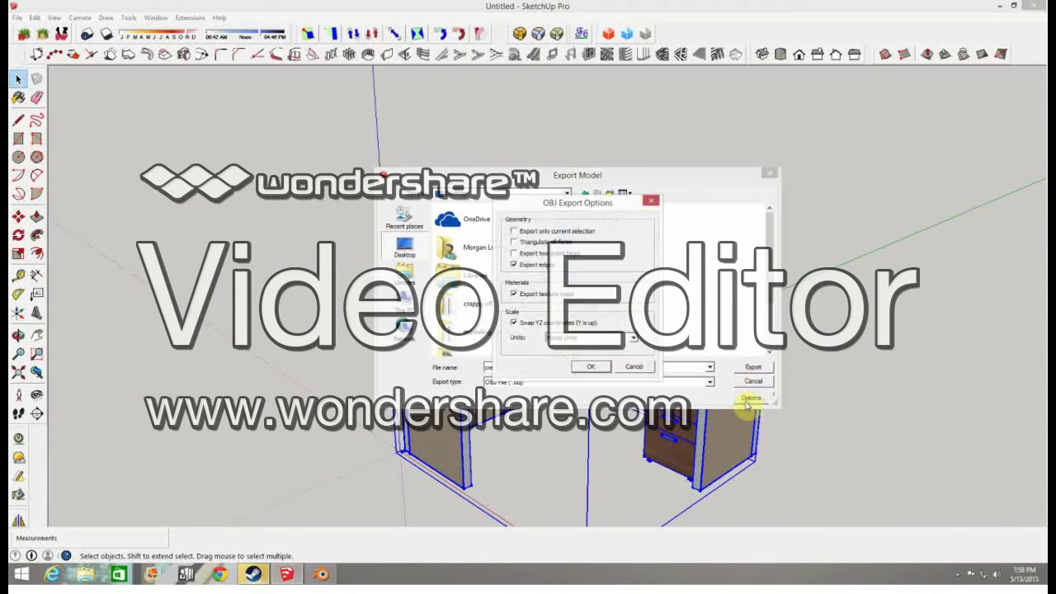
{"action": "left_click", "coordinate": [606, 368]}
{"action": "left_click", "coordinate": [753, 369]}
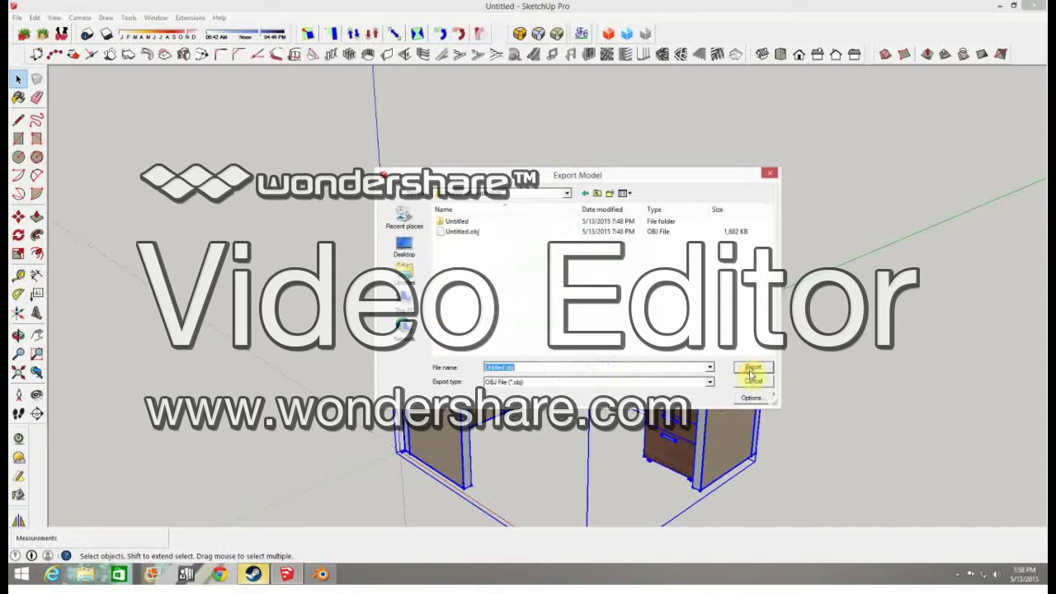
{"action": "left_click", "coordinate": [403, 248]}
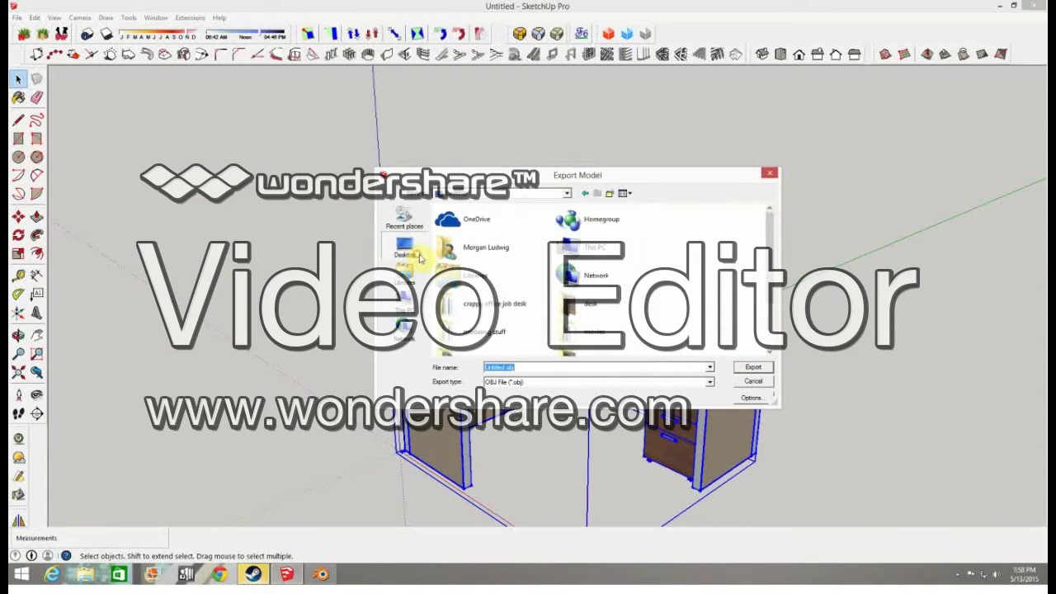
{"action": "left_click", "coordinate": [754, 368]}
{"action": "left_click", "coordinate": [567, 284]}
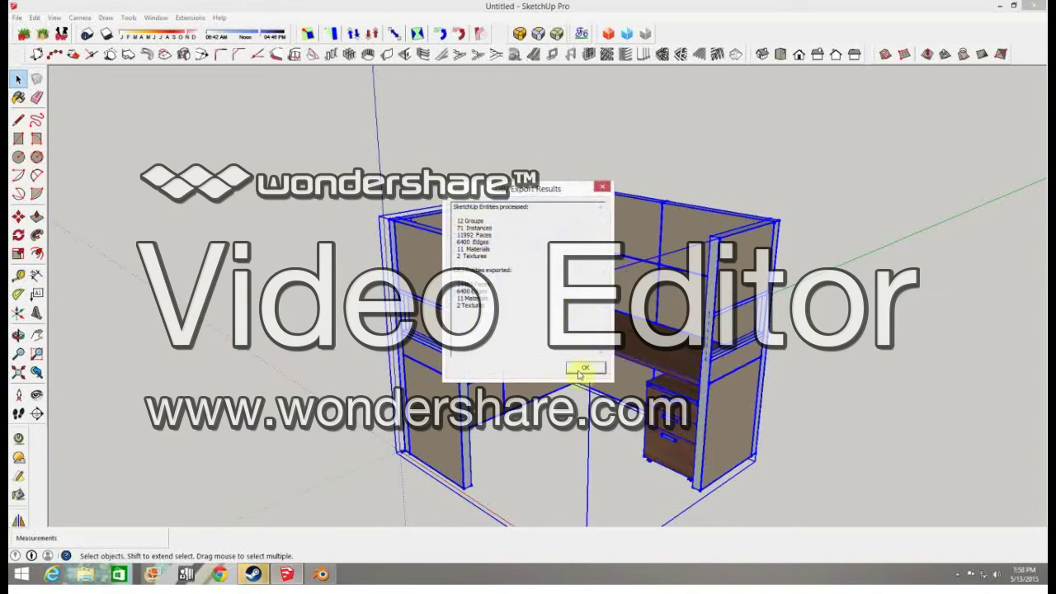
{"action": "left_click", "coordinate": [585, 369]}
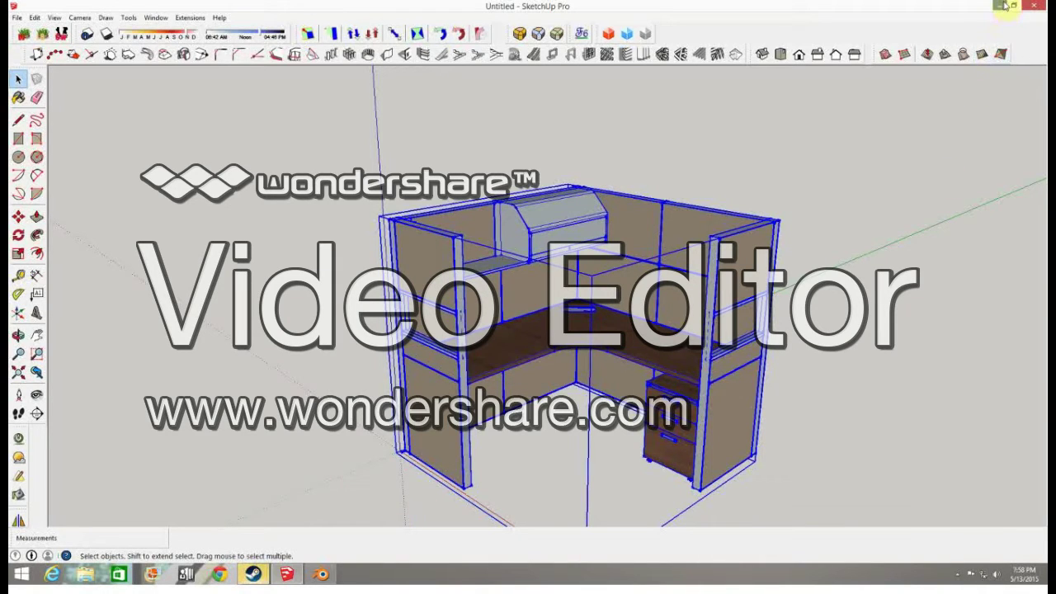
Switch to Blender and delete the default cube.
{"action": "left_click", "coordinate": [321, 576]}
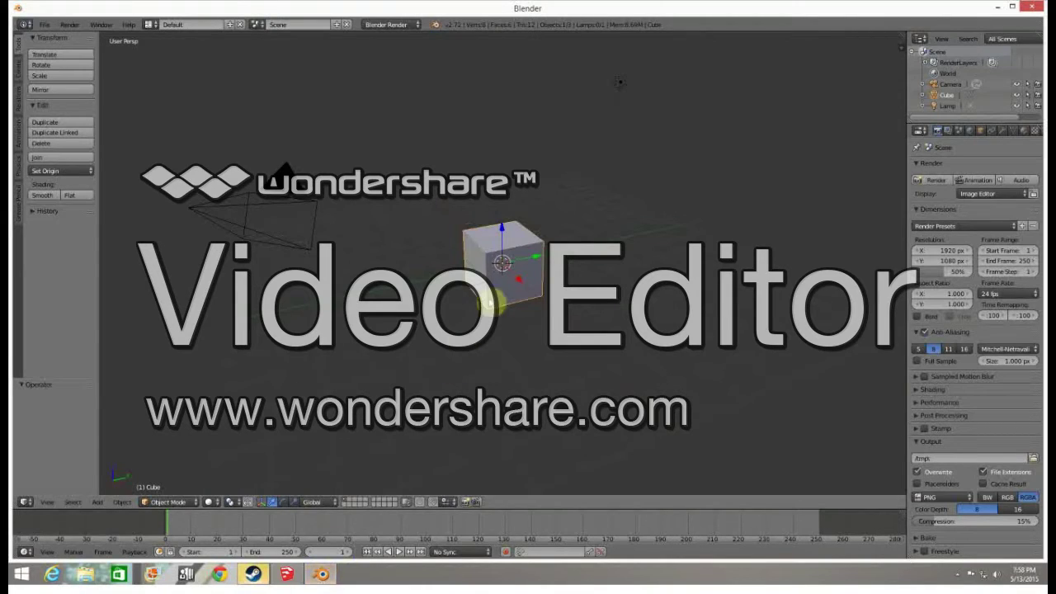
{"action": "key", "text": "x"}
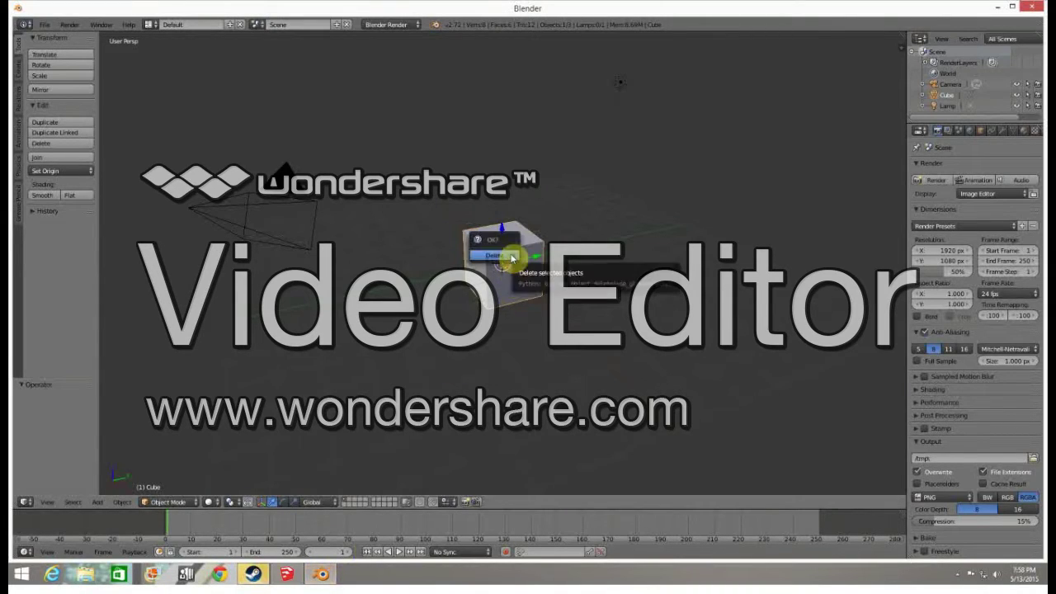
{"action": "left_click", "coordinate": [512, 264]}
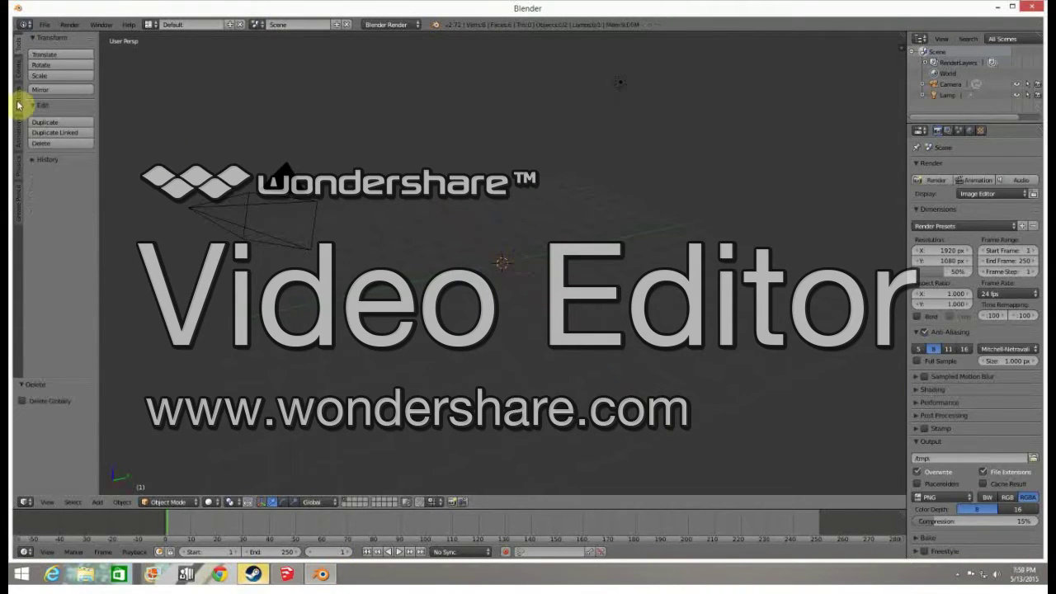
Import 'crappy office job desk.obj' from the Desktop as a Wavefront OBJ.
{"action": "left_click", "coordinate": [45, 25]}
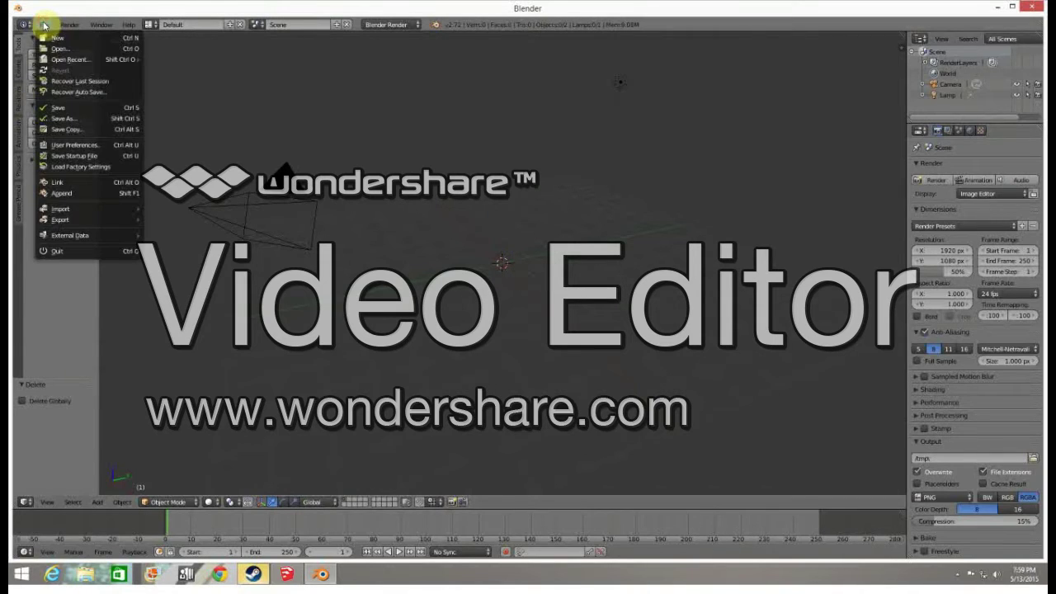
{"action": "mouse_move", "coordinate": [82, 209]}
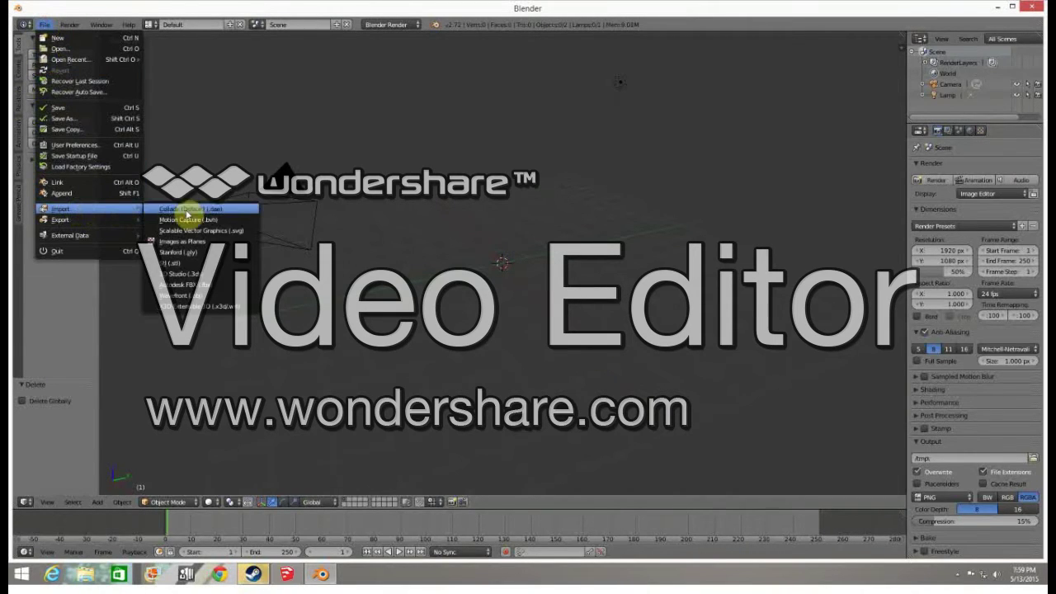
{"action": "left_click", "coordinate": [208, 299]}
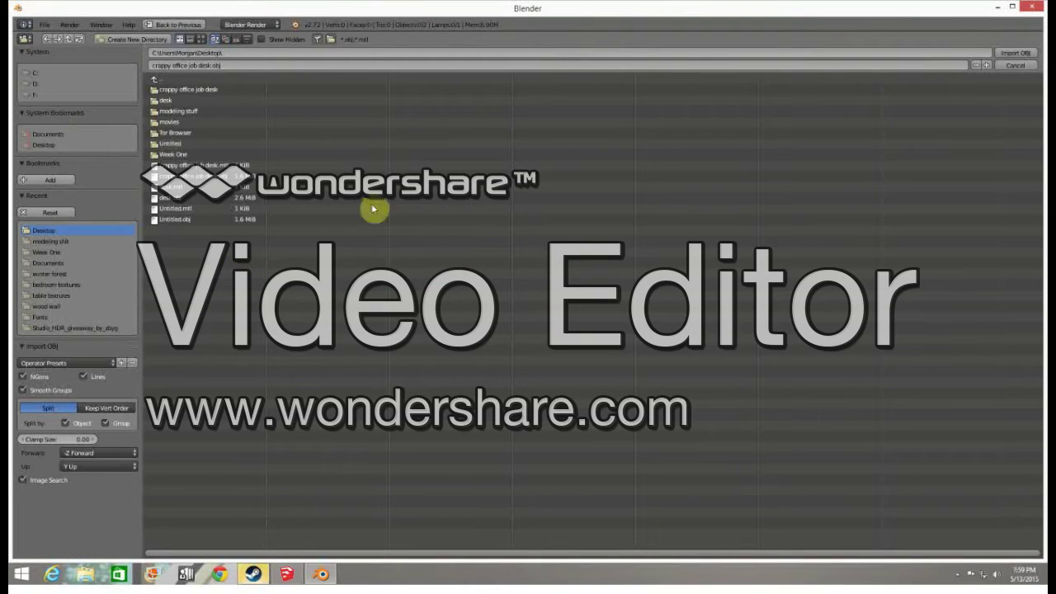
{"action": "left_click", "coordinate": [49, 133]}
{"action": "left_click", "coordinate": [46, 144]}
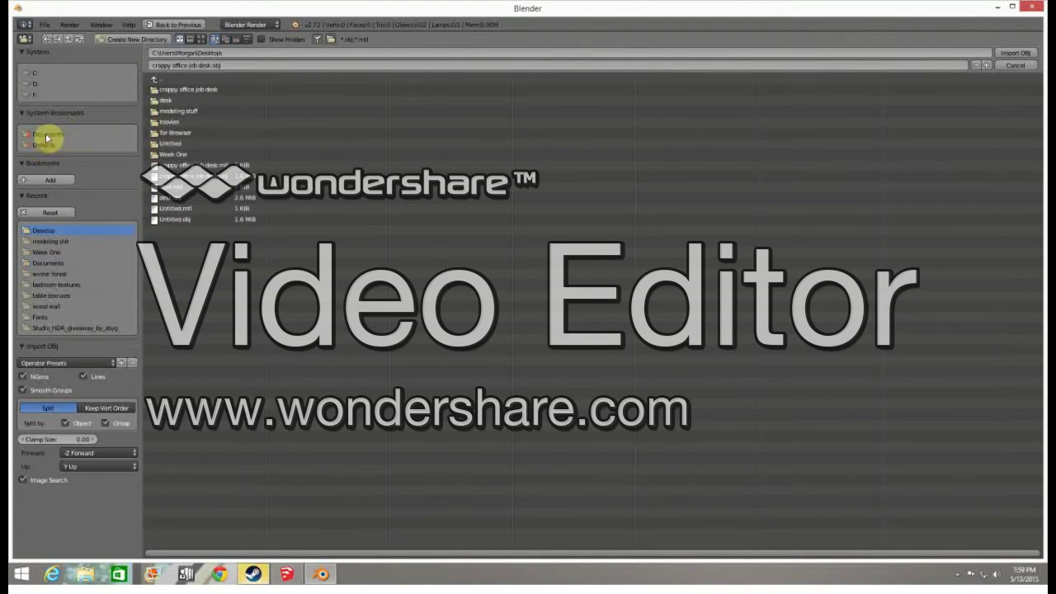
{"action": "left_click", "coordinate": [46, 135]}
{"action": "left_click", "coordinate": [47, 145]}
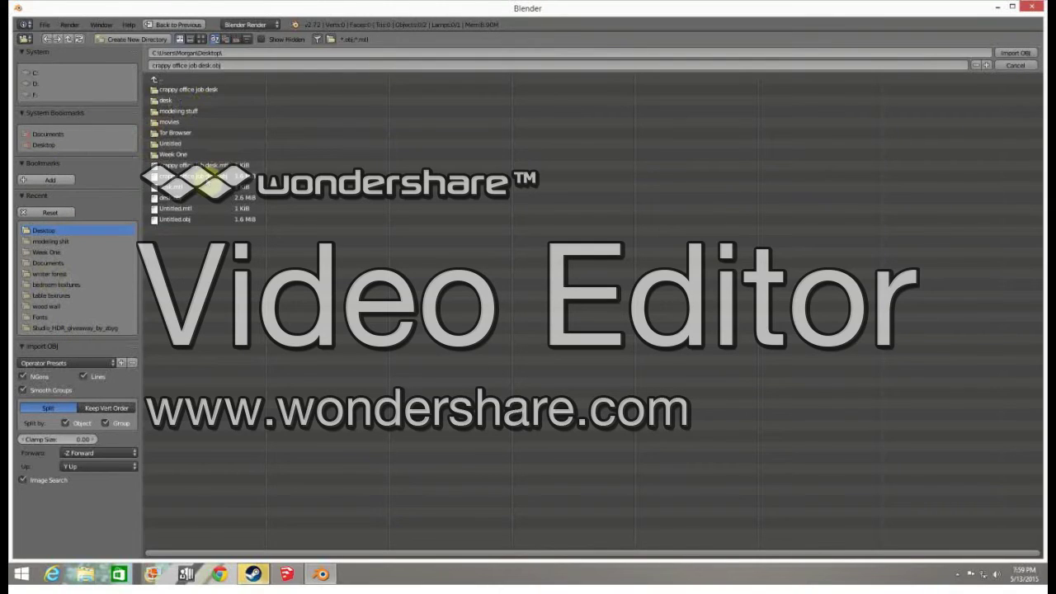
{"action": "left_click", "coordinate": [210, 178]}
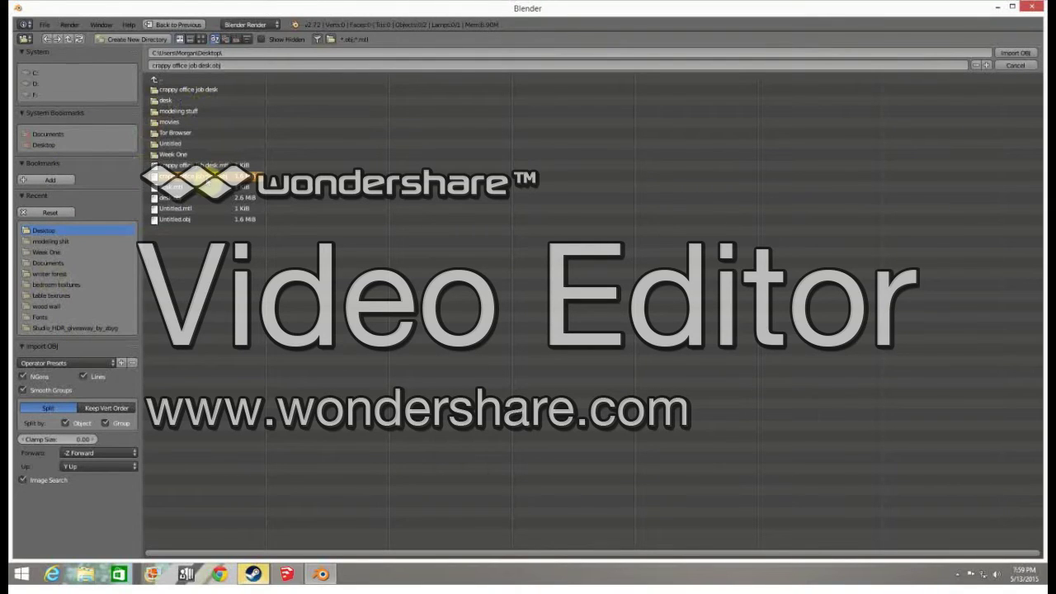
{"action": "left_click", "coordinate": [1028, 55]}
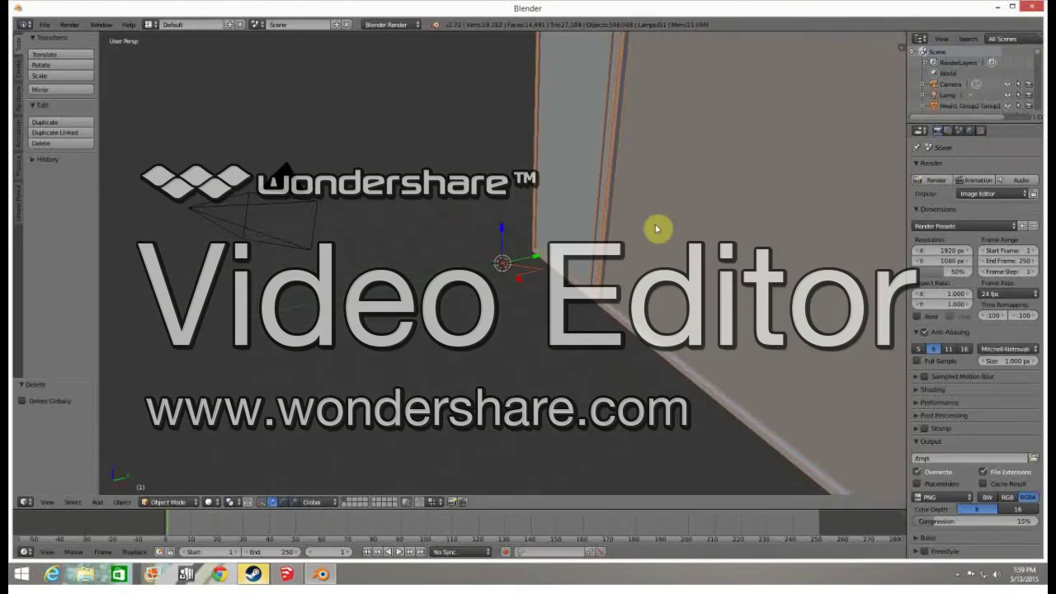
{"action": "middle_click_drag", "start_coordinate": [658, 229], "coordinate": [629, 258]}
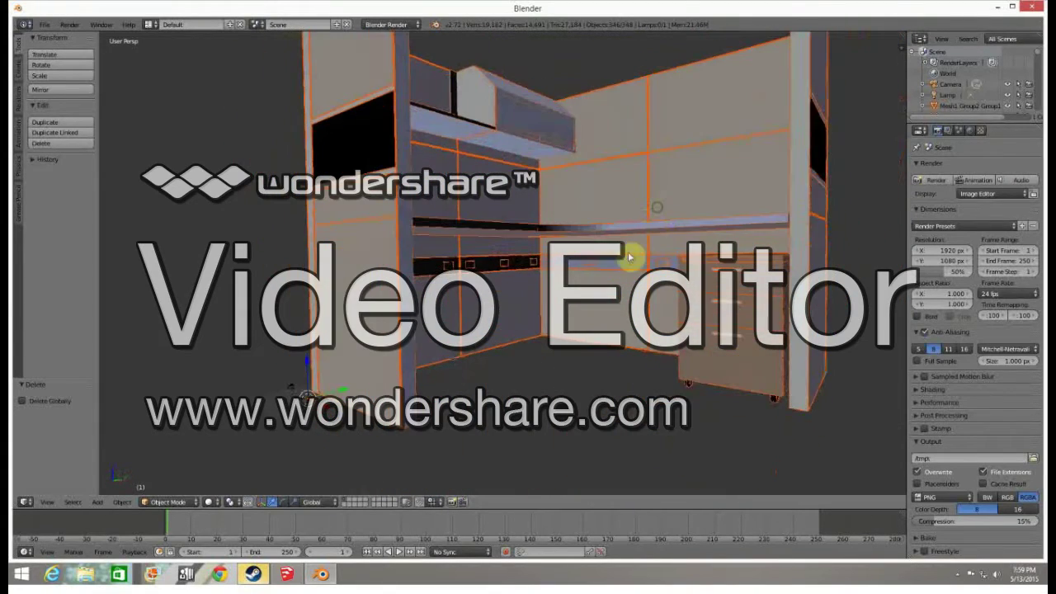
{"action": "scroll", "coordinate": [633, 264], "scroll_direction": "up", "scroll_amount": 10}
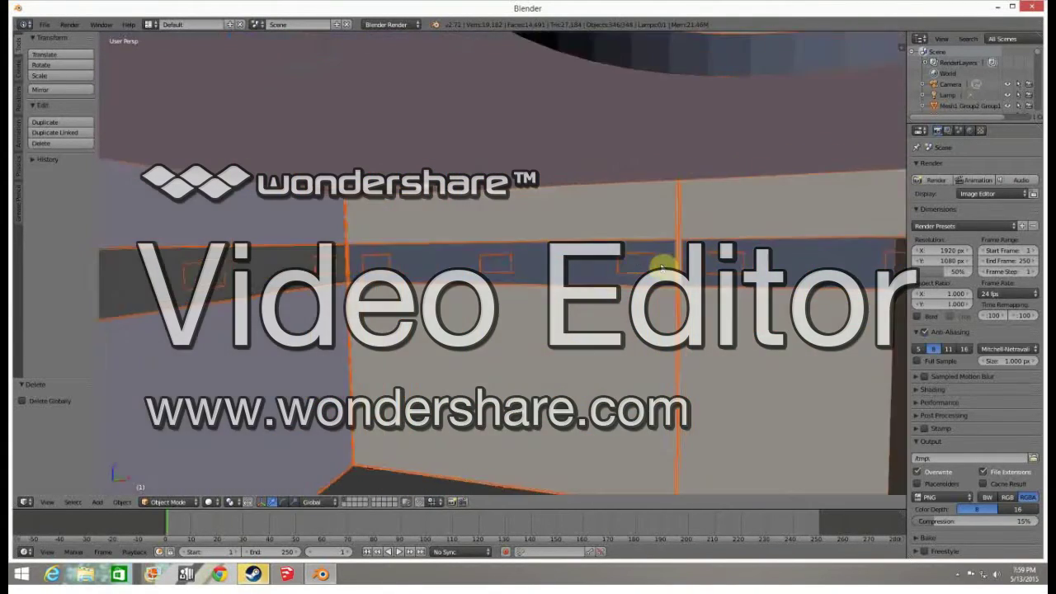
{"action": "scroll", "coordinate": [628, 262], "scroll_direction": "down", "scroll_amount": 10}
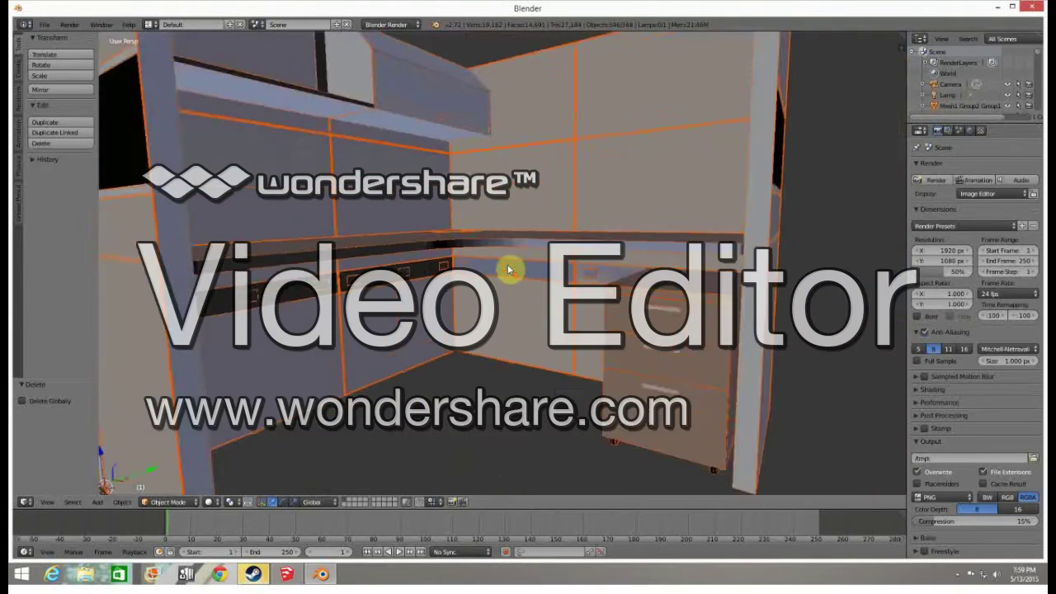
{"action": "scroll", "coordinate": [510, 270], "scroll_direction": "down", "scroll_amount": 5}
{"action": "middle_click_drag", "start_coordinate": [507, 242], "coordinate": [471, 259]}
{"action": "scroll", "coordinate": [484, 259], "scroll_direction": "up", "scroll_amount": 4}
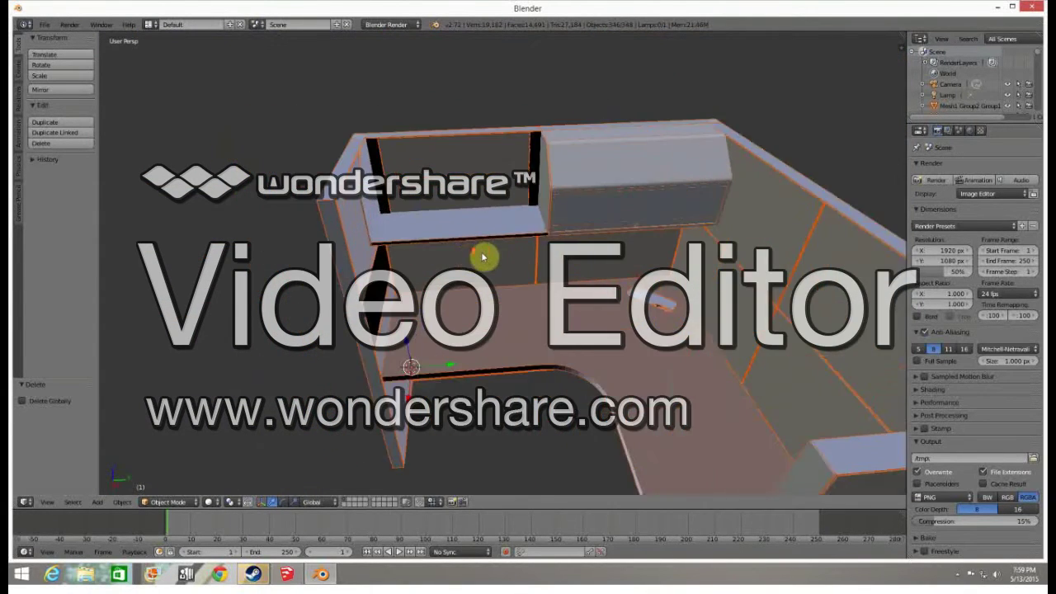
{"action": "scroll", "coordinate": [509, 251], "scroll_direction": "up", "scroll_amount": 4}
{"action": "middle_click_drag", "start_coordinate": [528, 196], "coordinate": [644, 308]}
{"action": "scroll", "coordinate": [629, 271], "scroll_direction": "down", "scroll_amount": 5}
{"action": "scroll", "coordinate": [673, 281], "scroll_direction": "up", "scroll_amount": 2}
{"action": "scroll", "coordinate": [660, 285], "scroll_direction": "down", "scroll_amount": 3}
Scale the whole cubicle uniformly by 1.109 and orbit around it.
{"action": "key", "text": "s"}
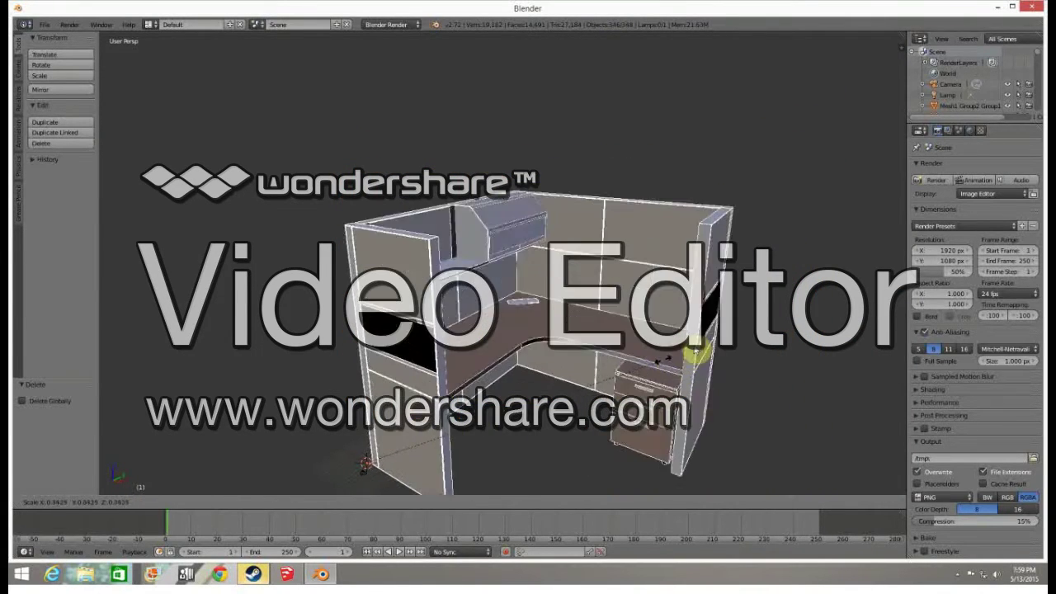
{"action": "left_click", "coordinate": [693, 367]}
{"action": "middle_click_drag", "start_coordinate": [619, 296], "coordinate": [584, 309]}
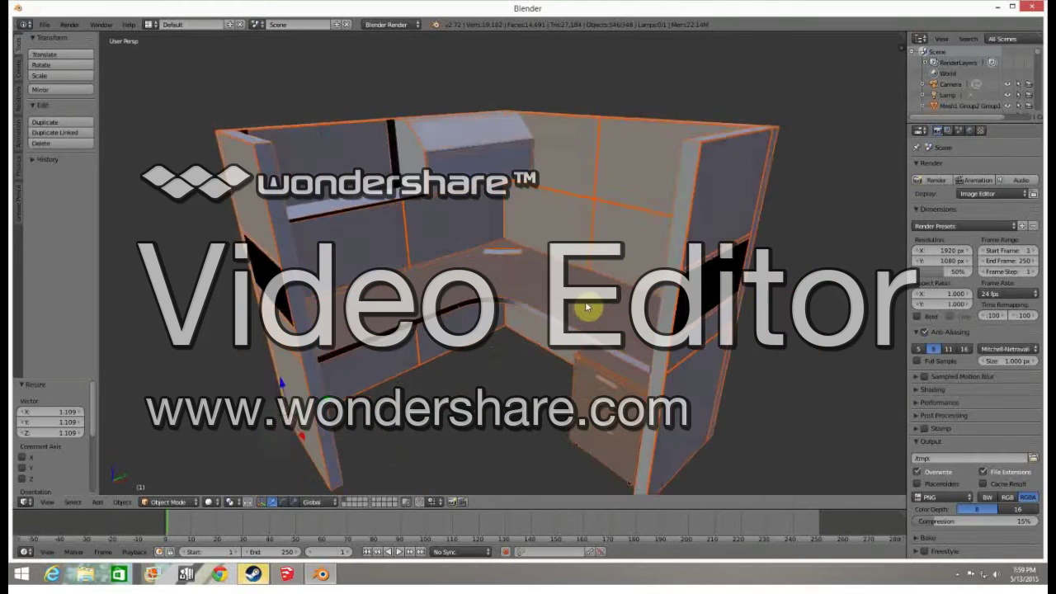
{"action": "scroll", "coordinate": [502, 288], "scroll_direction": "up", "scroll_amount": 4}
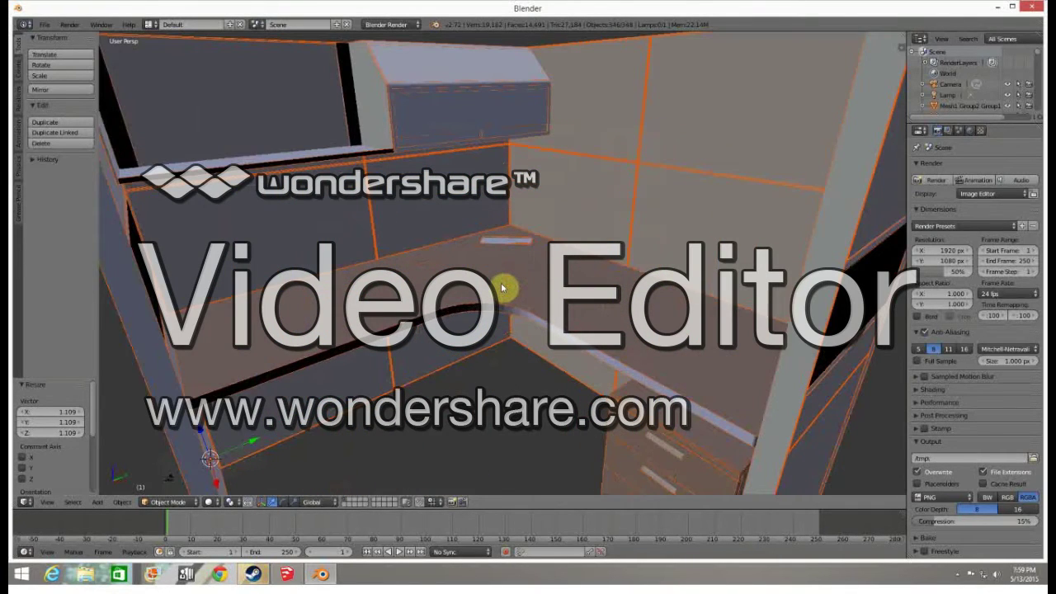
{"action": "scroll", "coordinate": [415, 276], "scroll_direction": "down", "scroll_amount": 5}
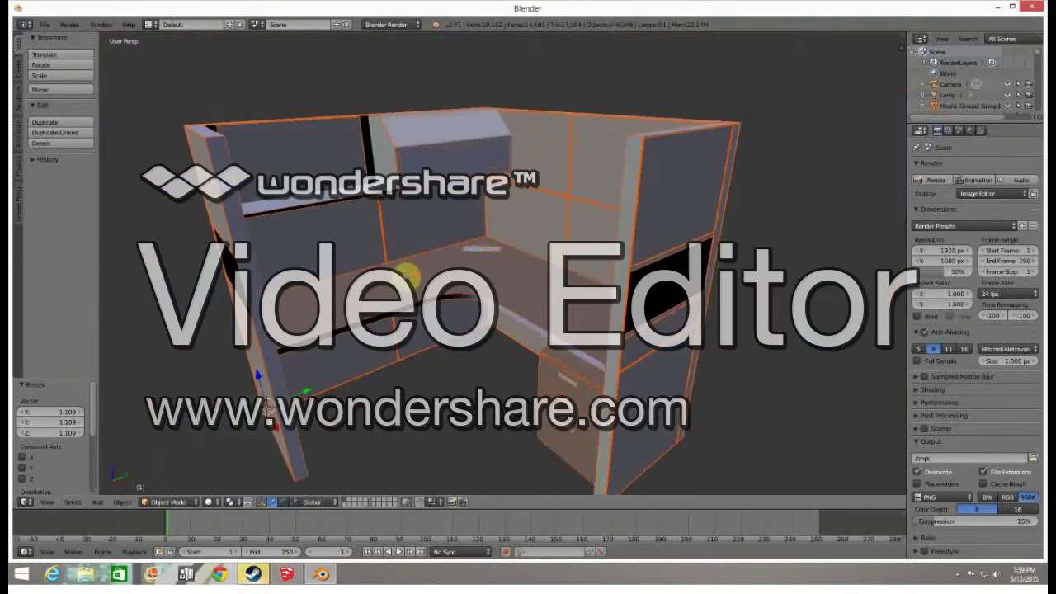
{"action": "middle_click_drag", "start_coordinate": [425, 282], "coordinate": [477, 284]}
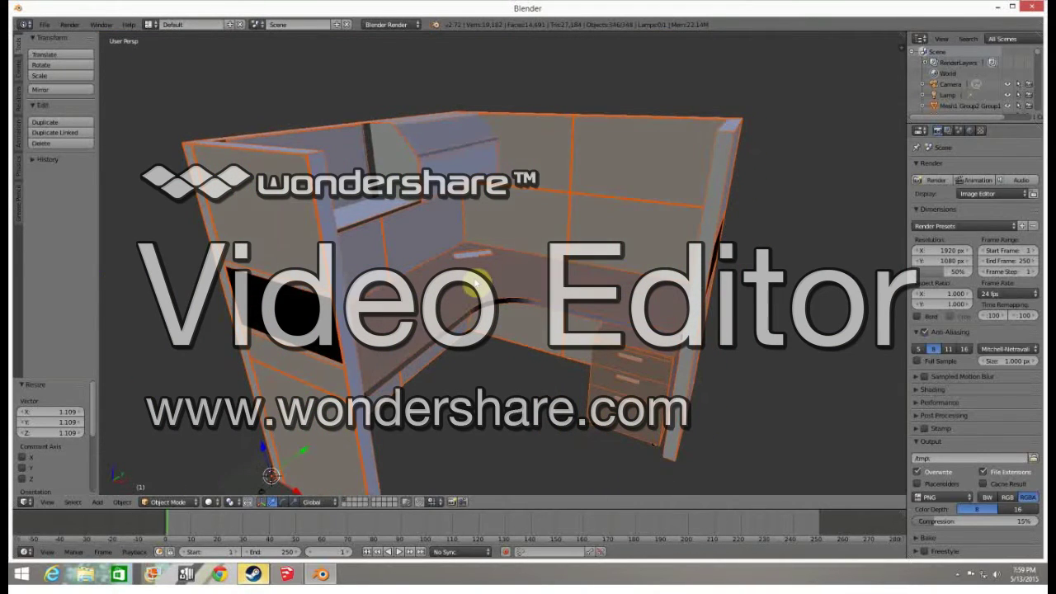
Select the desk surface mesh on its own and zoom in on it.
{"action": "right_click", "coordinate": [466, 289]}
{"action": "scroll", "coordinate": [525, 287], "scroll_direction": "up", "scroll_amount": 4}
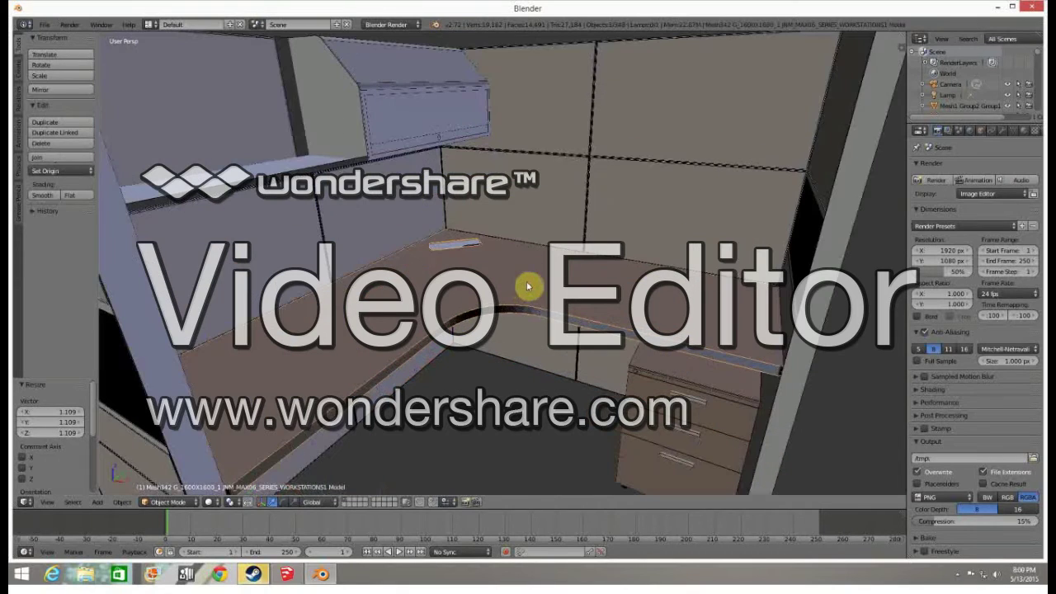
{"action": "scroll", "coordinate": [491, 282], "scroll_direction": "up", "scroll_amount": 3}
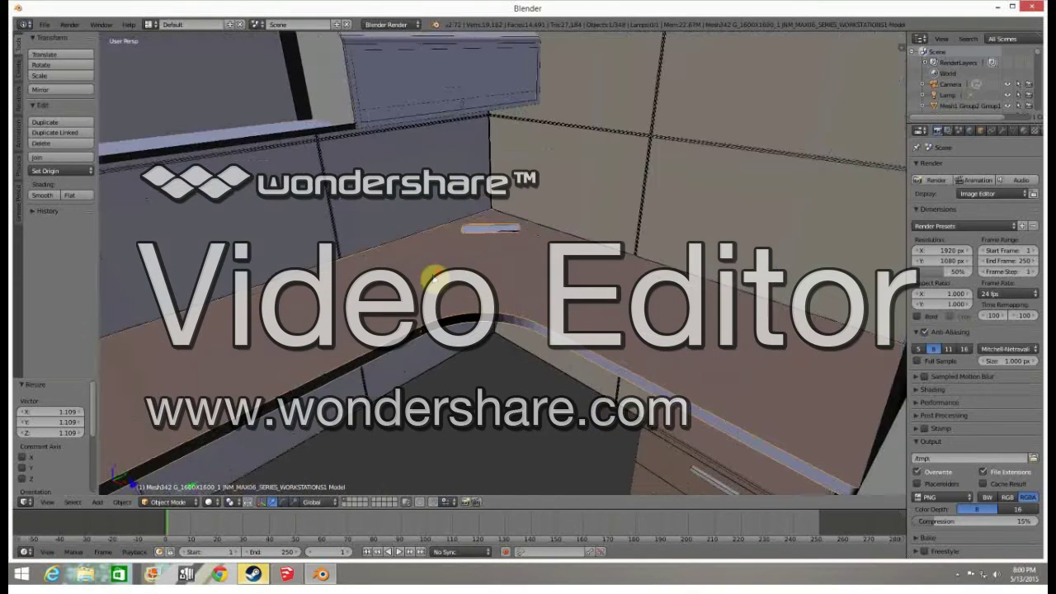
{"action": "key", "text": "Tab"}
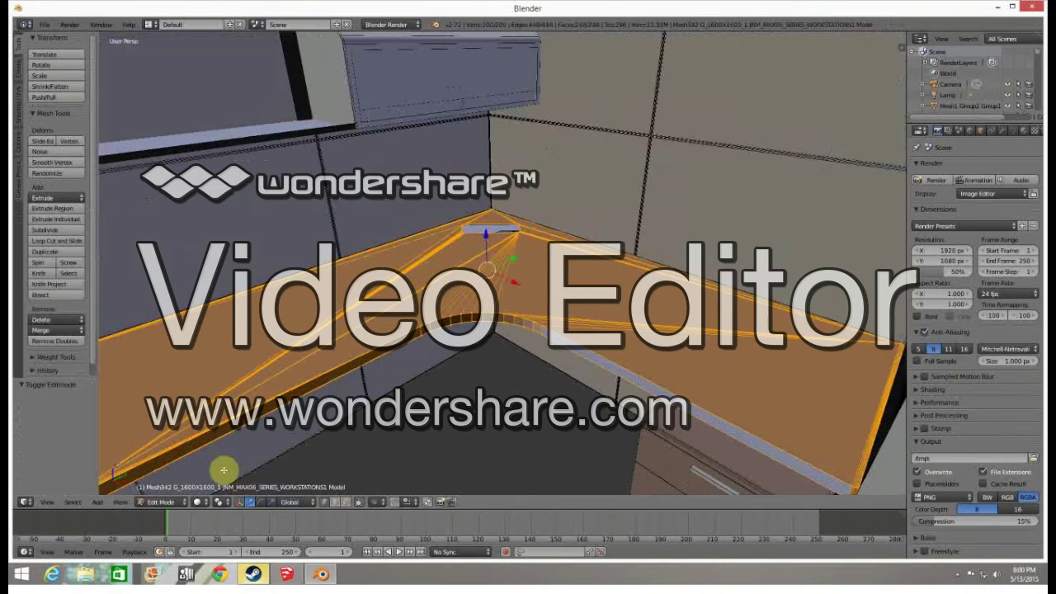
{"action": "left_click", "coordinate": [178, 501]}
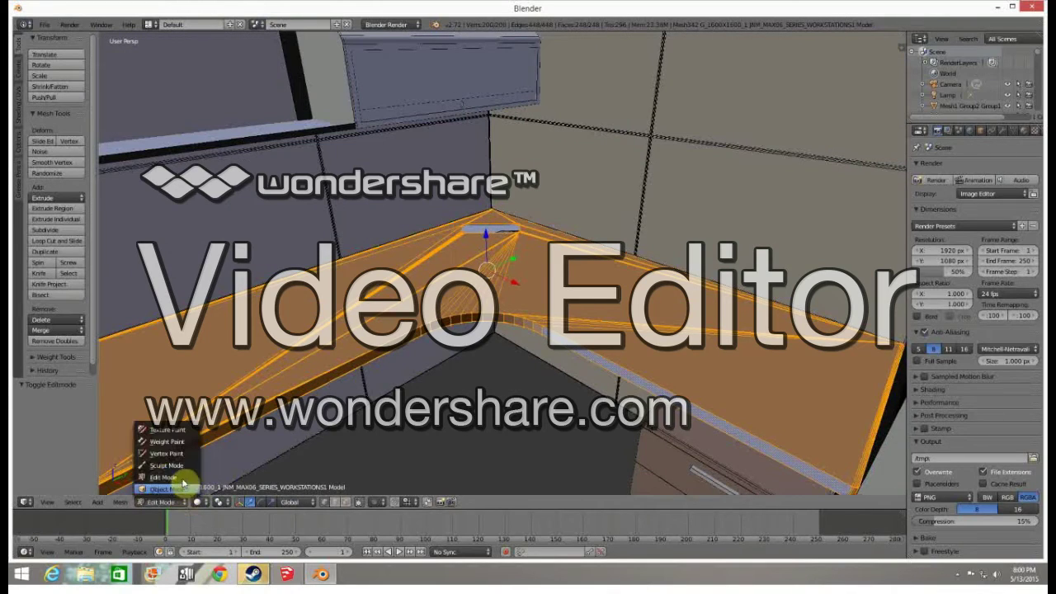
{"action": "left_click", "coordinate": [177, 492]}
{"action": "right_click", "coordinate": [543, 175]}
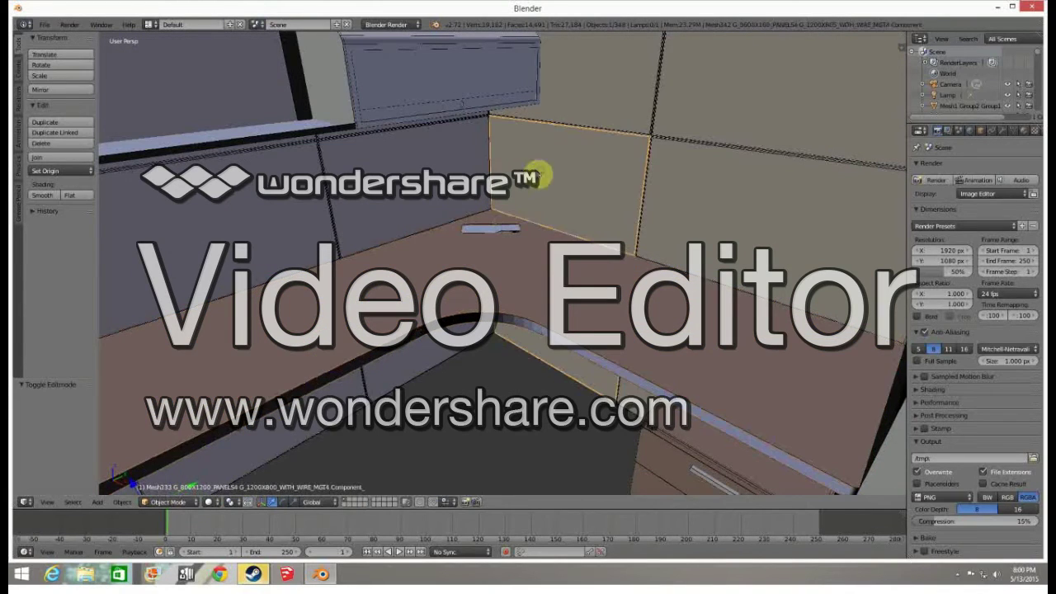
{"action": "right_click", "coordinate": [420, 181]}
{"action": "right_click", "coordinate": [399, 276]}
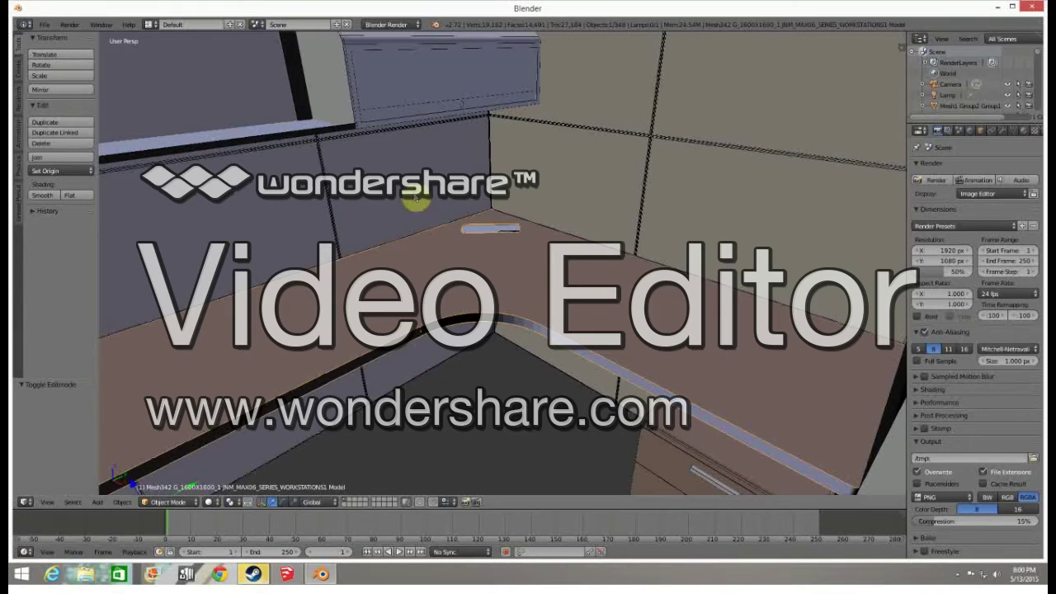
{"action": "left_click", "coordinate": [176, 504]}
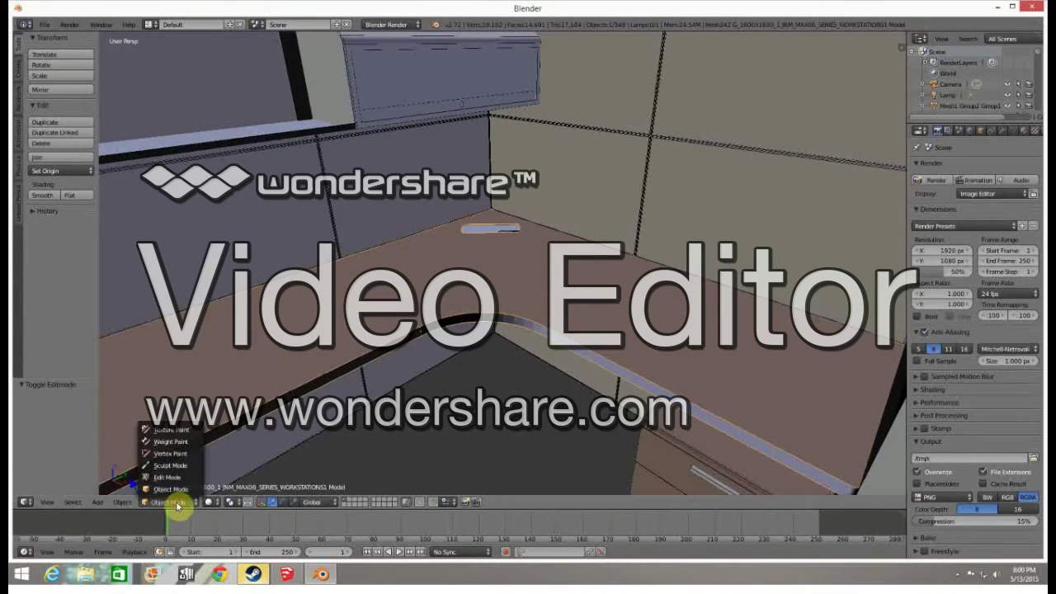
{"action": "left_click", "coordinate": [167, 478]}
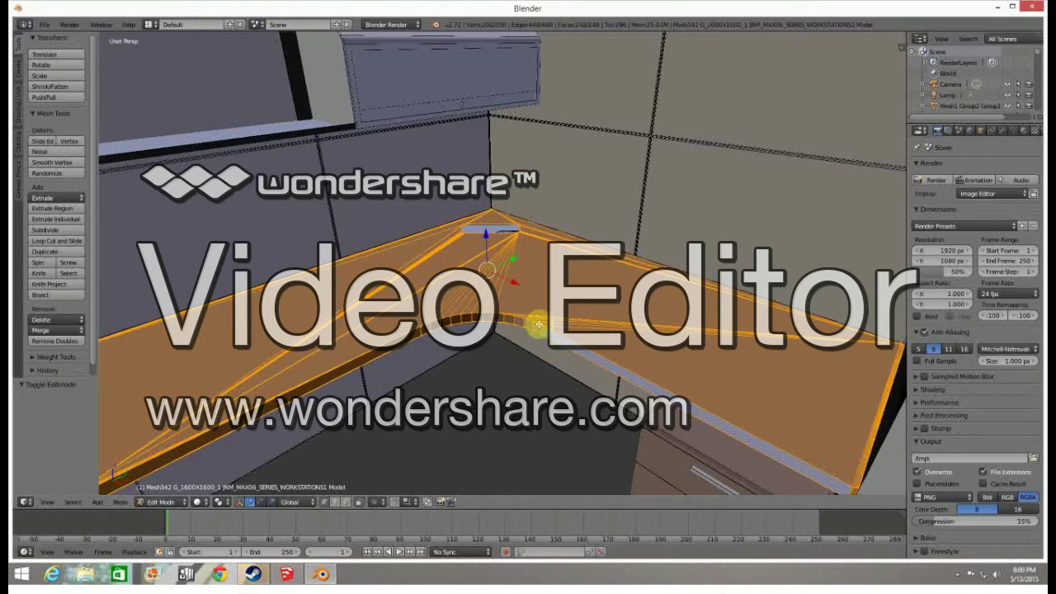
{"action": "scroll", "coordinate": [538, 324], "scroll_direction": "down", "scroll_amount": 4}
{"action": "middle_click_drag", "start_coordinate": [535, 323], "coordinate": [544, 302]}
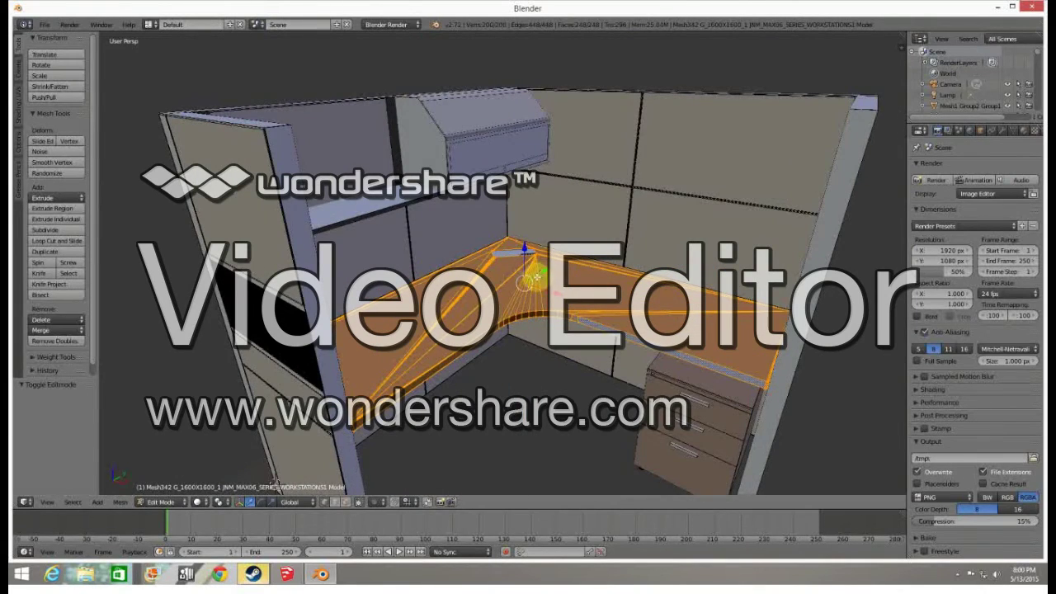
{"action": "middle_click_drag", "start_coordinate": [535, 277], "coordinate": [586, 295]}
{"action": "key", "text": "Tab"}
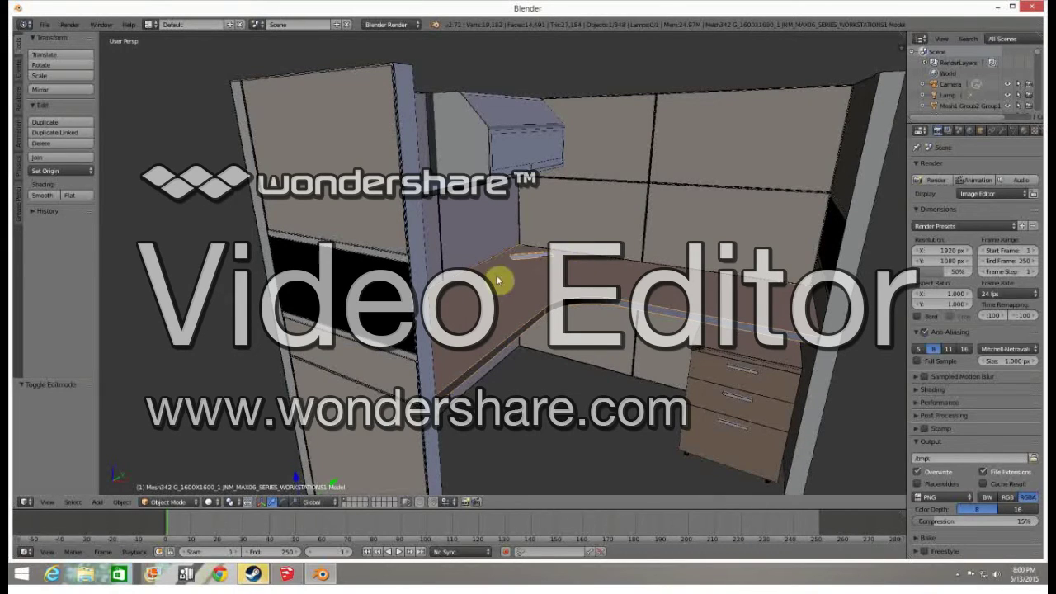
Select the upper left cubicle panel and enter Edit Mode on its mesh.
{"action": "middle_click_drag", "start_coordinate": [509, 283], "coordinate": [450, 215]}
{"action": "right_click", "coordinate": [413, 175]}
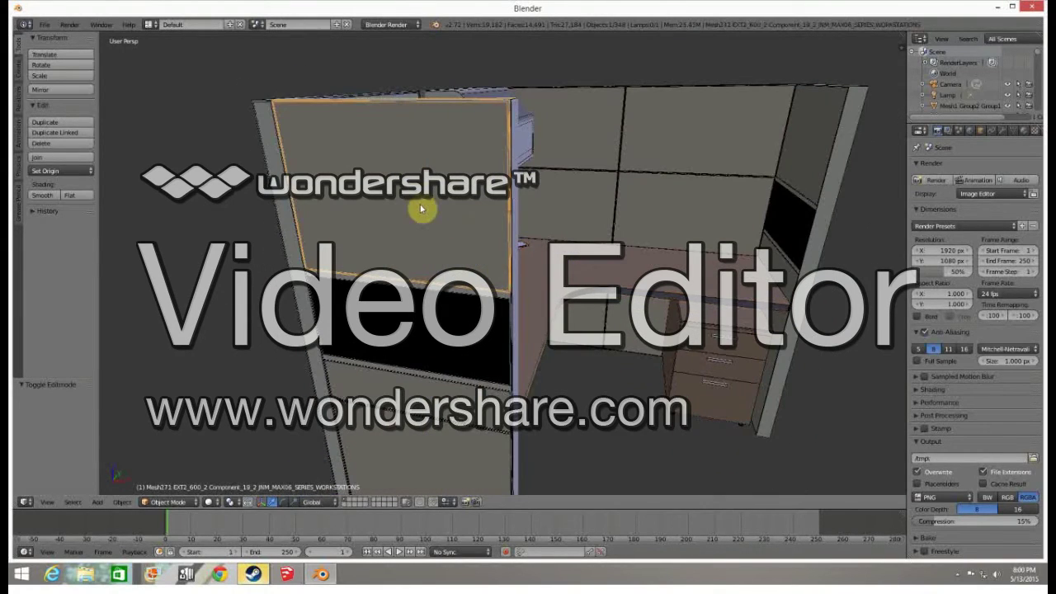
{"action": "key", "text": "Tab"}
{"action": "scroll", "coordinate": [442, 217], "scroll_direction": "up", "scroll_amount": 5}
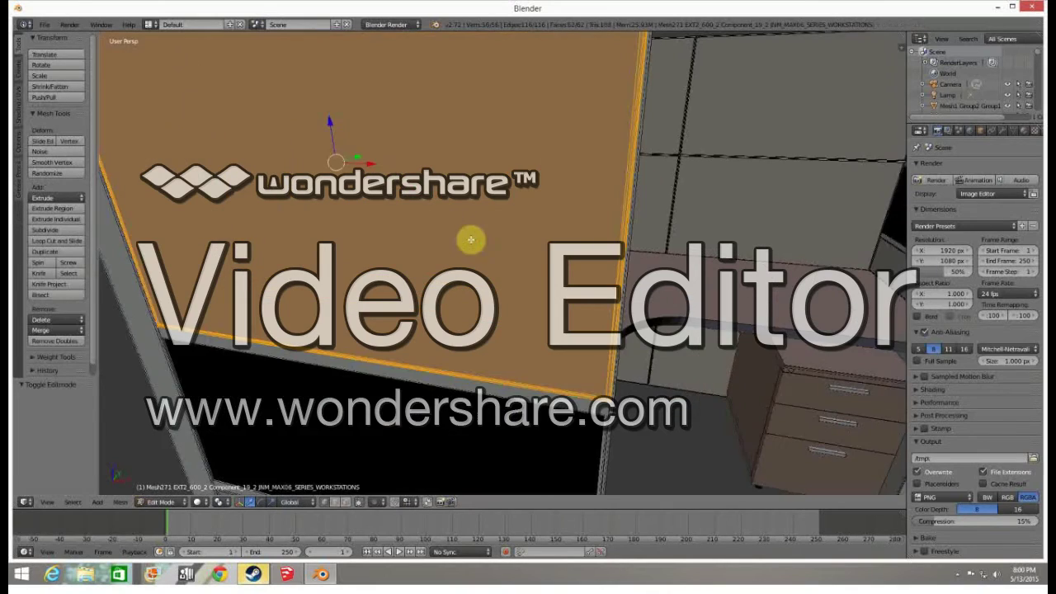
{"action": "middle_click_drag", "start_coordinate": [490, 248], "coordinate": [583, 269]}
{"action": "middle_click_drag", "start_coordinate": [620, 316], "coordinate": [618, 233]}
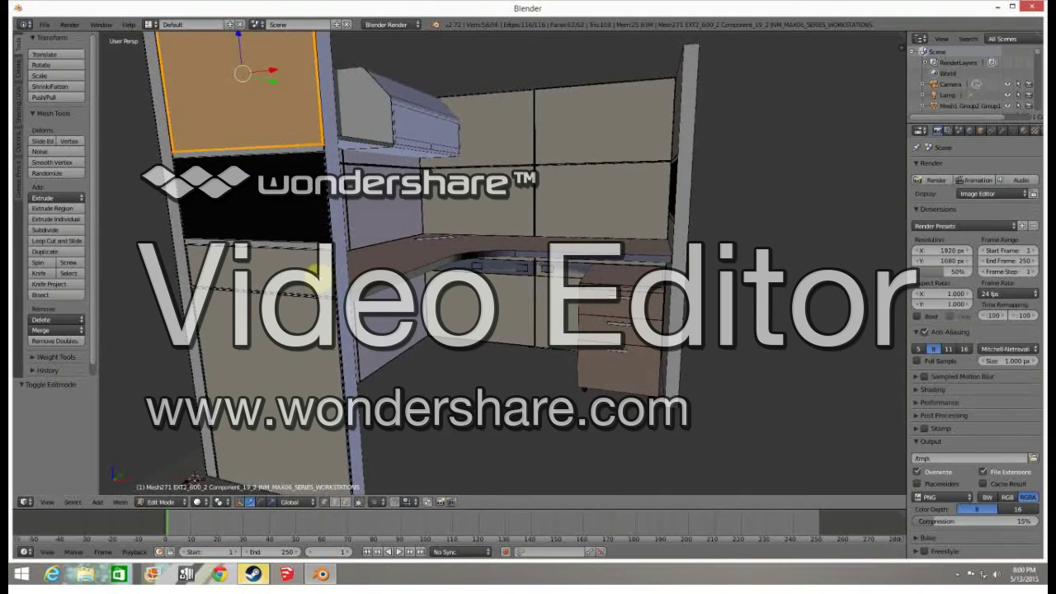
{"action": "middle_click_drag", "start_coordinate": [319, 264], "coordinate": [316, 227]}
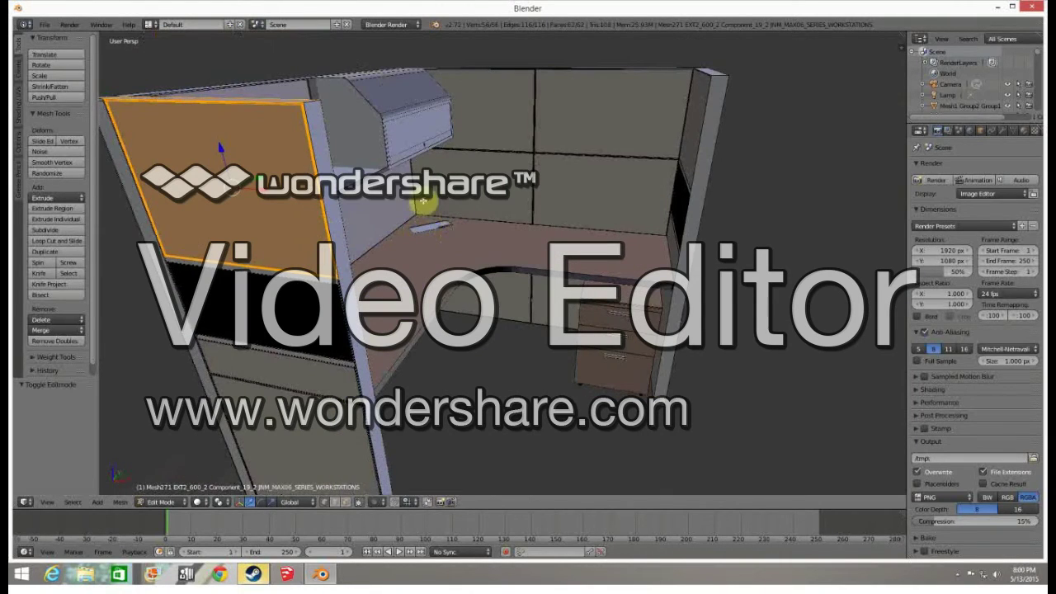
Rip the panel's top edge loose, delete the ripped geometry, then undo the extra vertex.
{"action": "right_click", "coordinate": [295, 116]}
{"action": "key", "text": "v"}
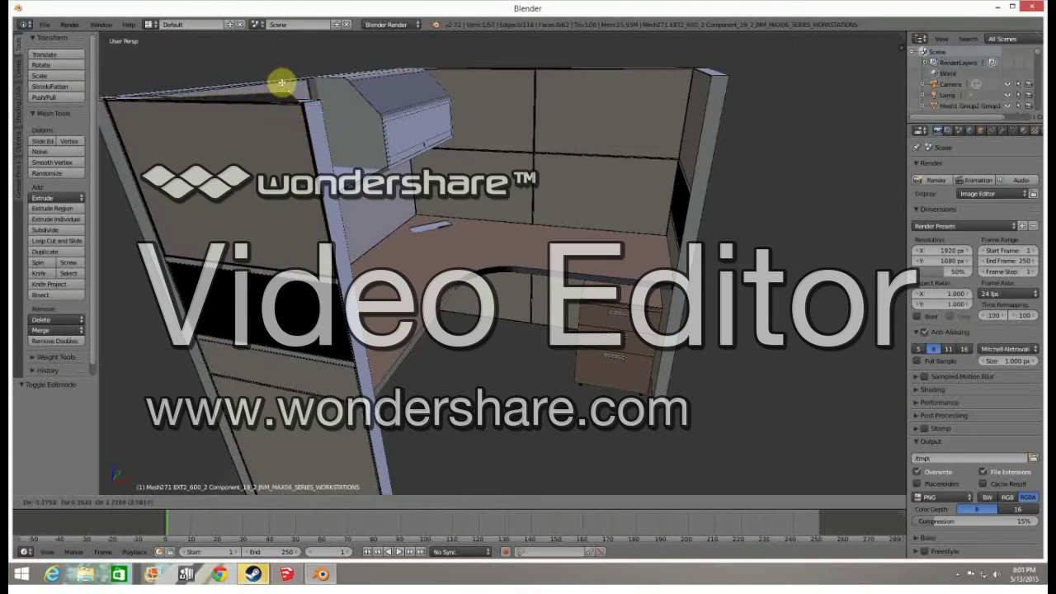
{"action": "left_click", "coordinate": [303, 92]}
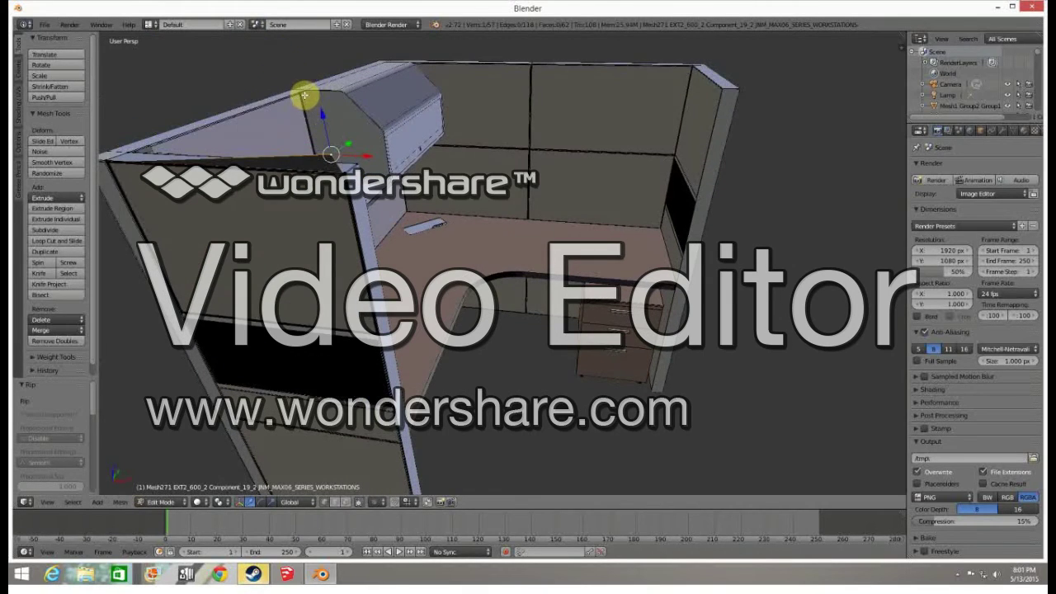
{"action": "key", "text": "x"}
{"action": "left_click", "coordinate": [303, 94]}
{"action": "key", "text": "ctrl+z"}
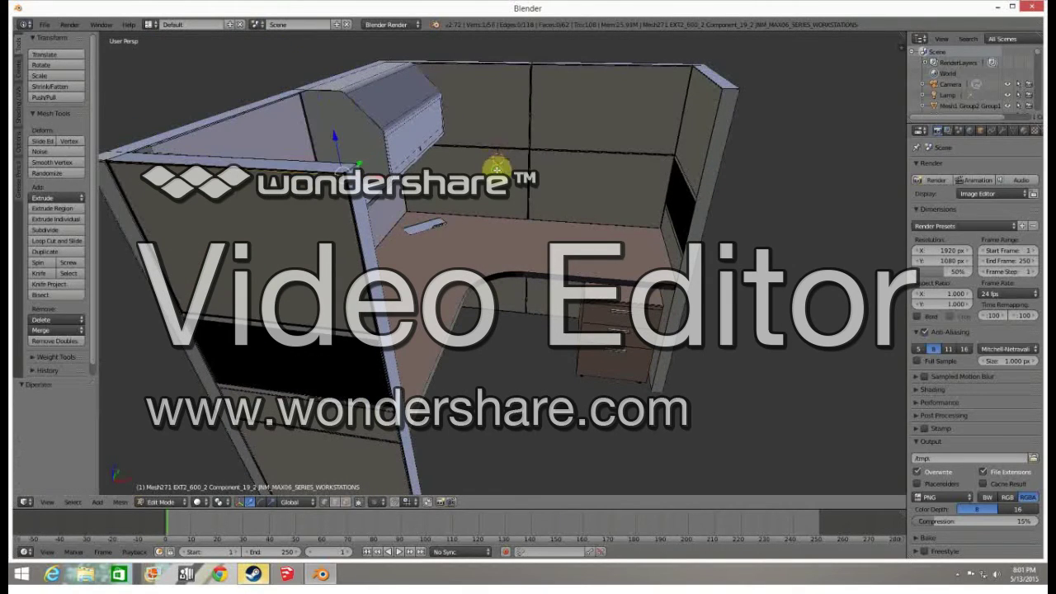
{"action": "middle_click_drag", "start_coordinate": [499, 157], "coordinate": [529, 159]}
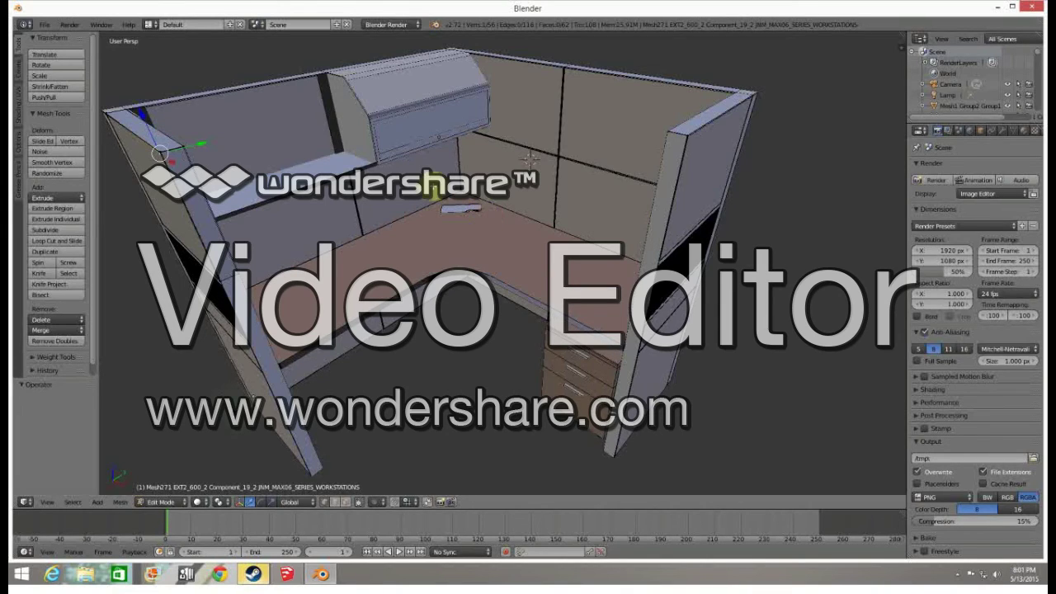
{"action": "scroll", "coordinate": [533, 306], "scroll_direction": "up", "scroll_amount": 10}
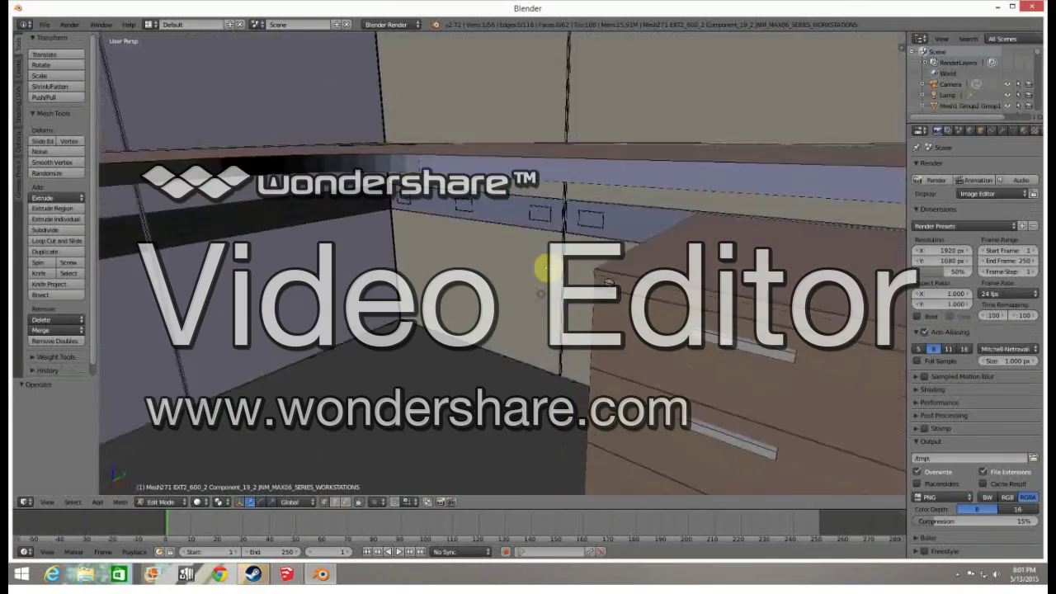
{"action": "middle_click_drag", "start_coordinate": [542, 268], "coordinate": [497, 196]}
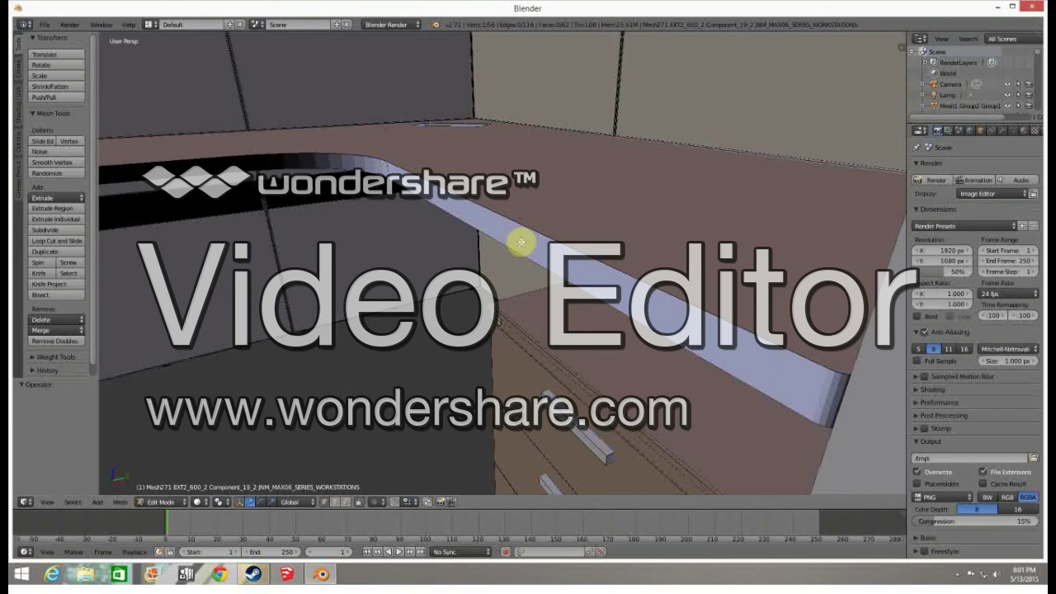
{"action": "mouse_move", "coordinate": [521, 242]}
{"action": "middle_mouse_down"}
{"action": "mouse_move", "coordinate": [476, 236]}
{"action": "mouse_move", "coordinate": [547, 252]}
{"action": "mouse_move", "coordinate": [577, 232]}
{"action": "mouse_move", "coordinate": [514, 234]}
{"action": "mouse_move", "coordinate": [500, 196]}
{"action": "mouse_move", "coordinate": [507, 233]}
{"action": "mouse_move", "coordinate": [515, 207]}
{"action": "mouse_move", "coordinate": [514, 245]}
{"action": "middle_mouse_up"}
{"action": "right_click", "coordinate": [402, 340]}
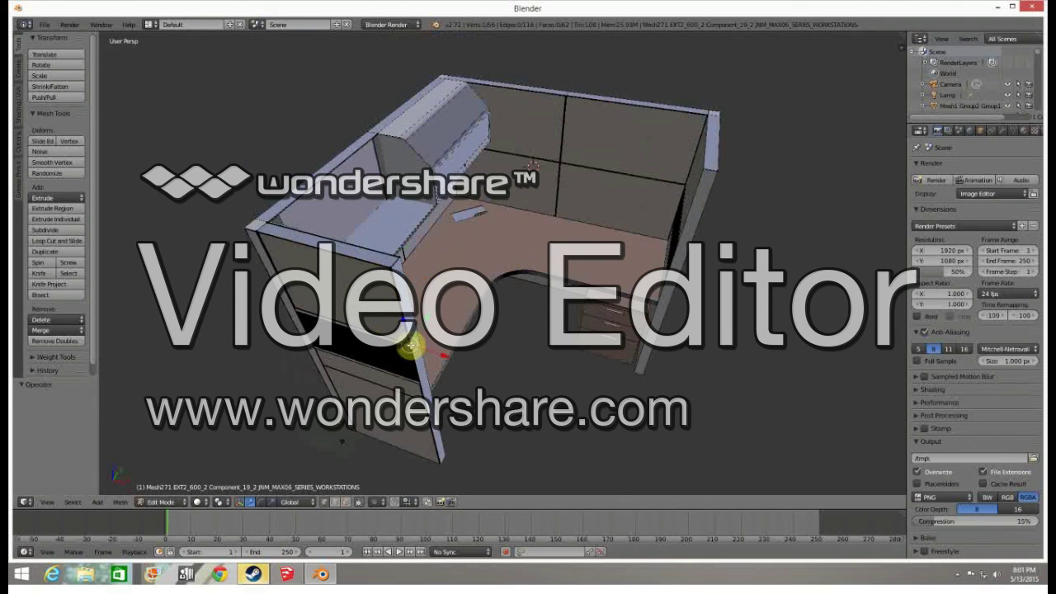